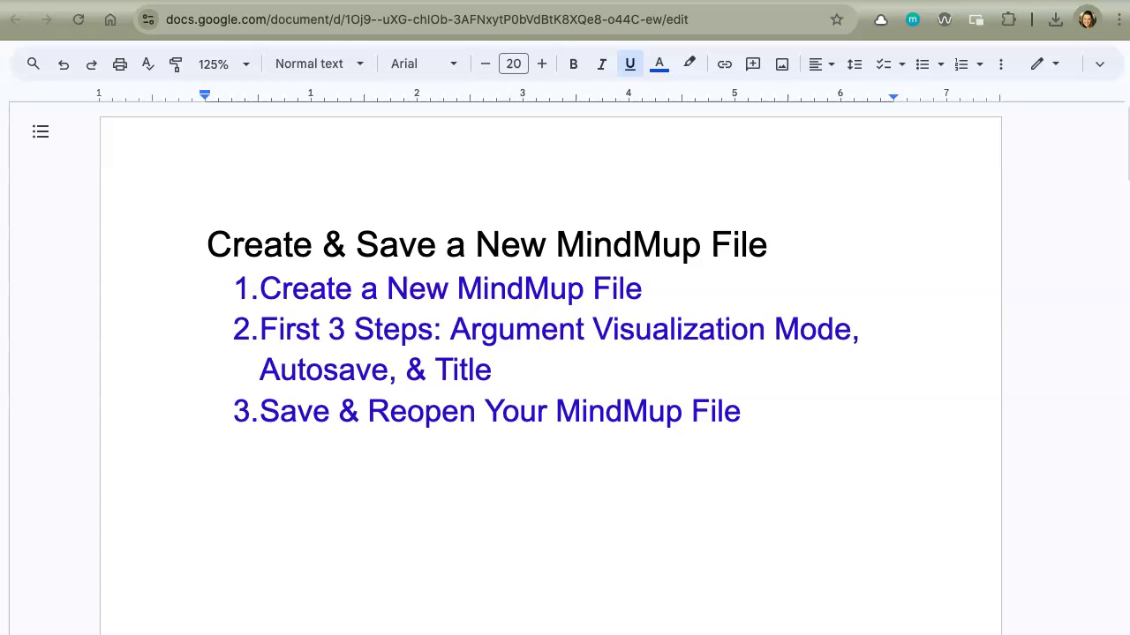
Follow the guide's 'I'm using a computer & Google Drive' option to the Argument Maps folder
{"action": "scroll", "coordinate": [416, 522], "scroll_direction": "down", "scroll_amount": 4}
{"action": "scroll", "coordinate": [417, 520], "scroll_direction": "down", "scroll_amount": 1}
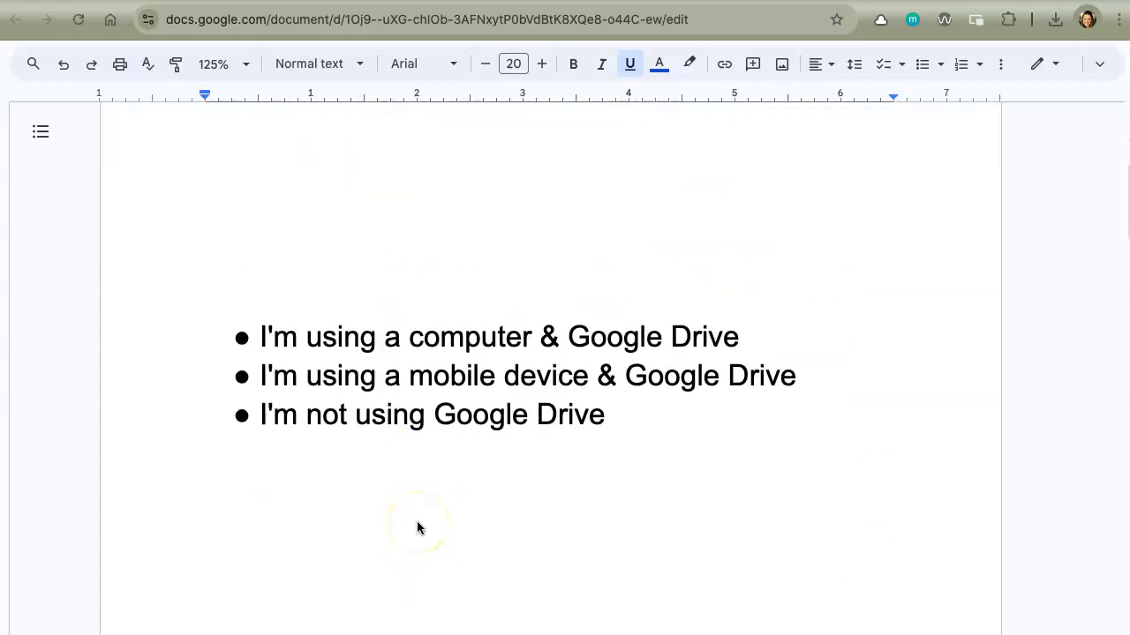
{"action": "scroll", "coordinate": [416, 521], "scroll_direction": "down", "scroll_amount": 1}
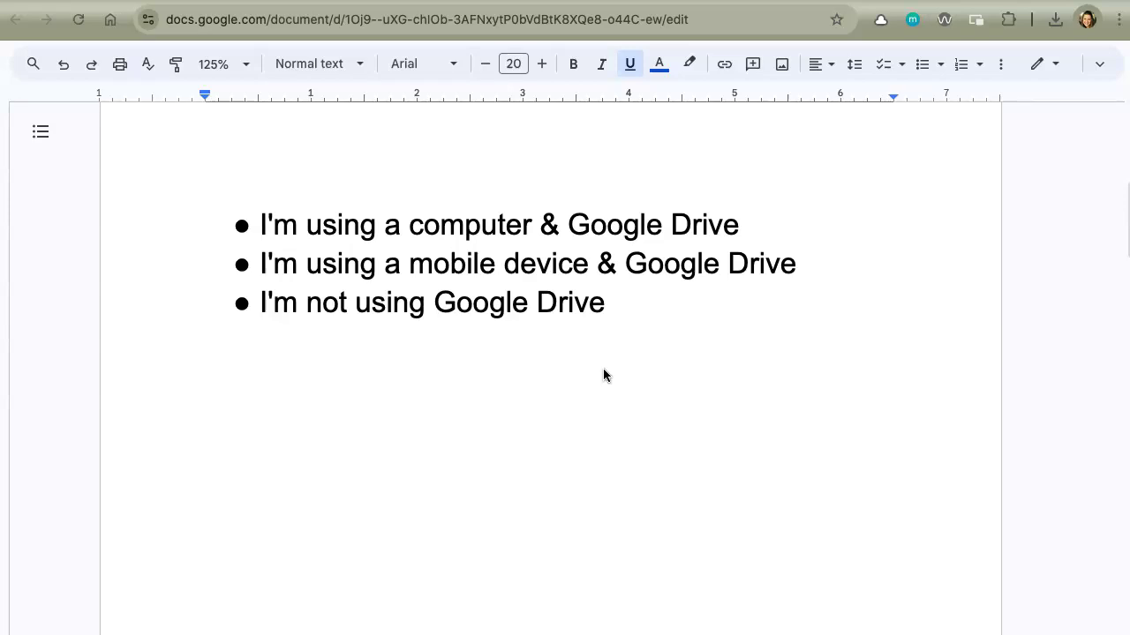
{"action": "left_click", "coordinate": [721, 232]}
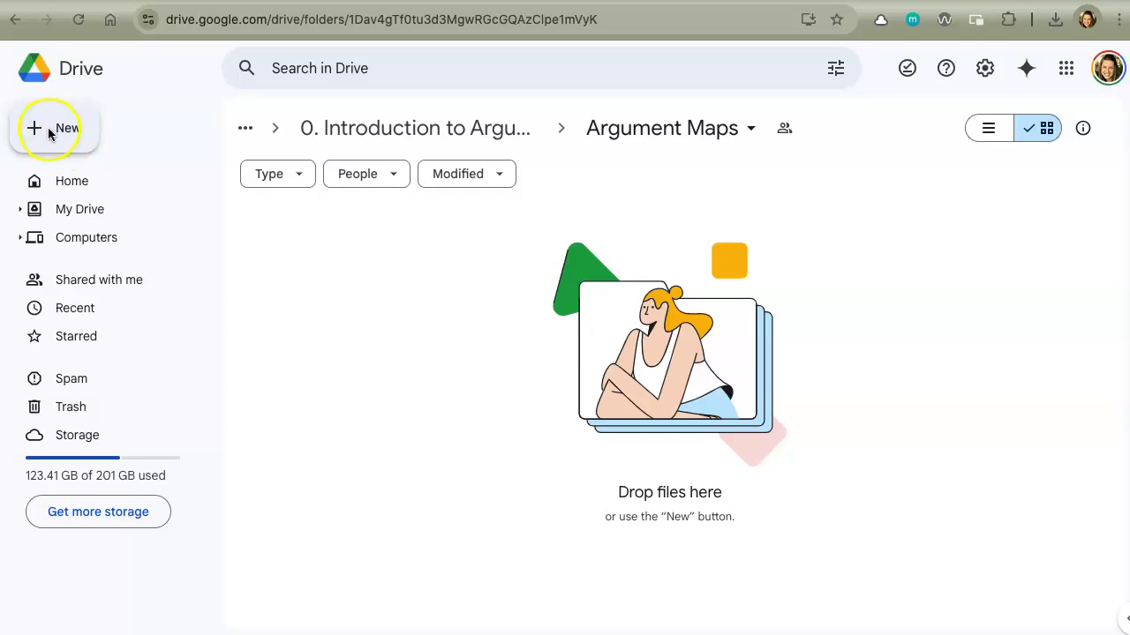
Create a new MindMup 2.0 For Google Drive map in the Argument Maps folder
{"action": "left_click", "coordinate": [76, 133]}
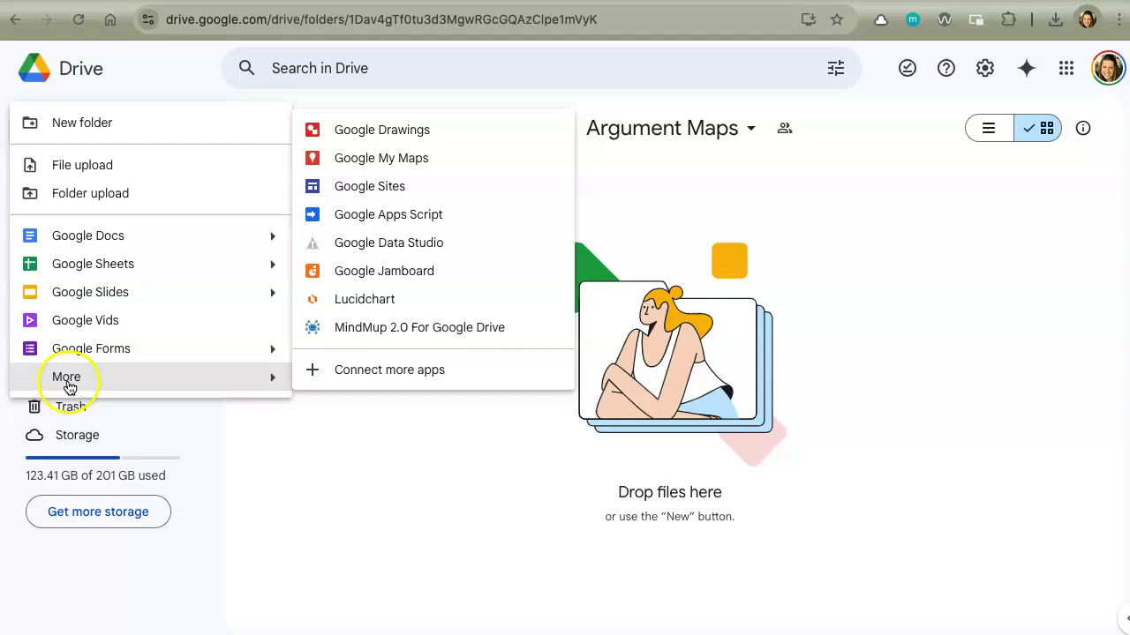
{"action": "mouse_move", "coordinate": [150, 377]}
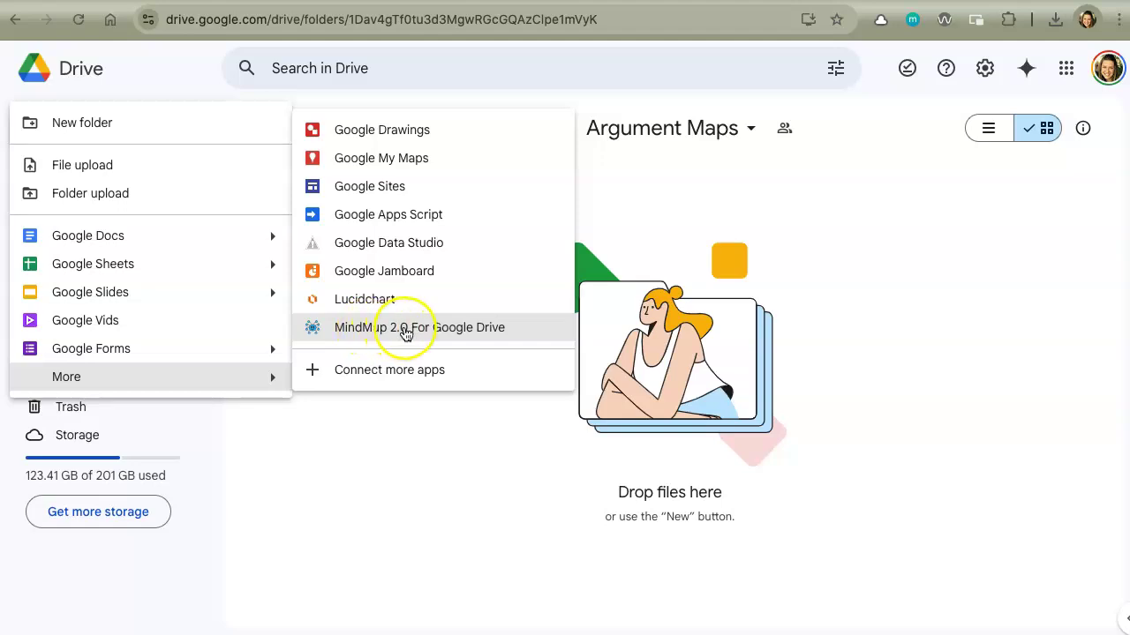
{"action": "left_click", "coordinate": [460, 331]}
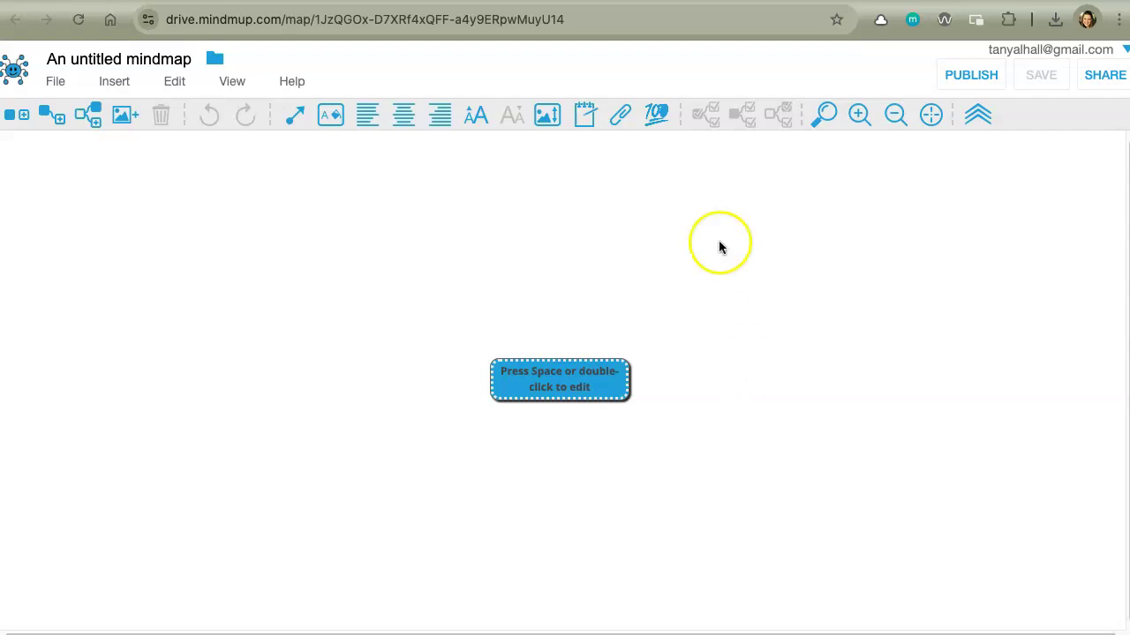
Turn on Start Argument Visualization from the View menu for the untitled map
{"action": "left_click", "coordinate": [240, 86]}
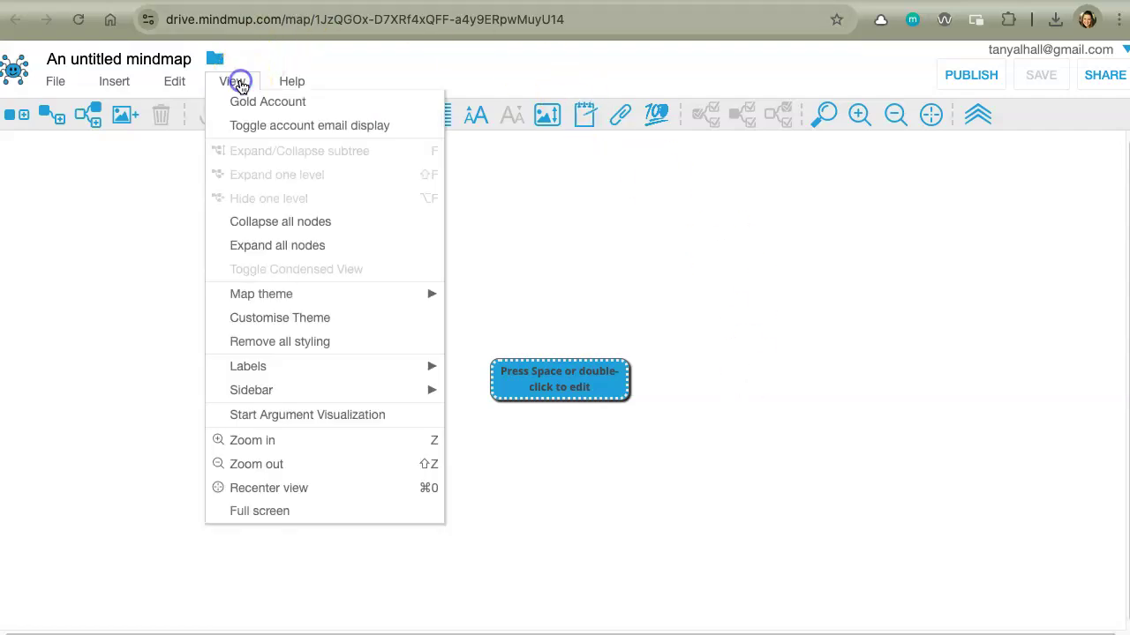
{"action": "left_click", "coordinate": [222, 415]}
{"action": "left_click", "coordinate": [235, 84]}
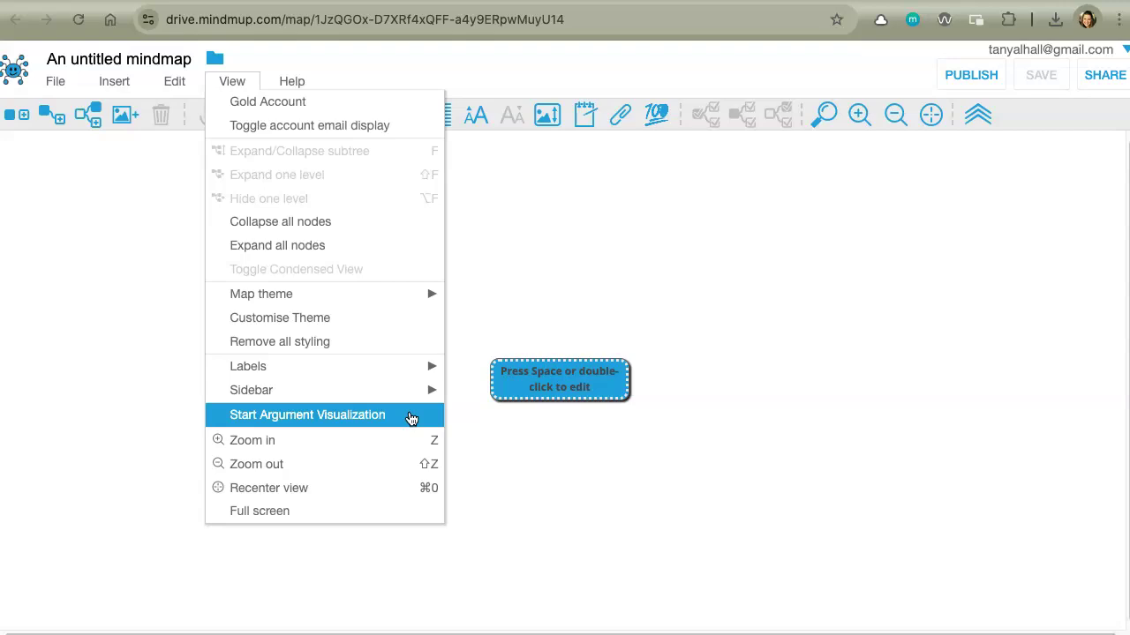
{"action": "left_click", "coordinate": [411, 416]}
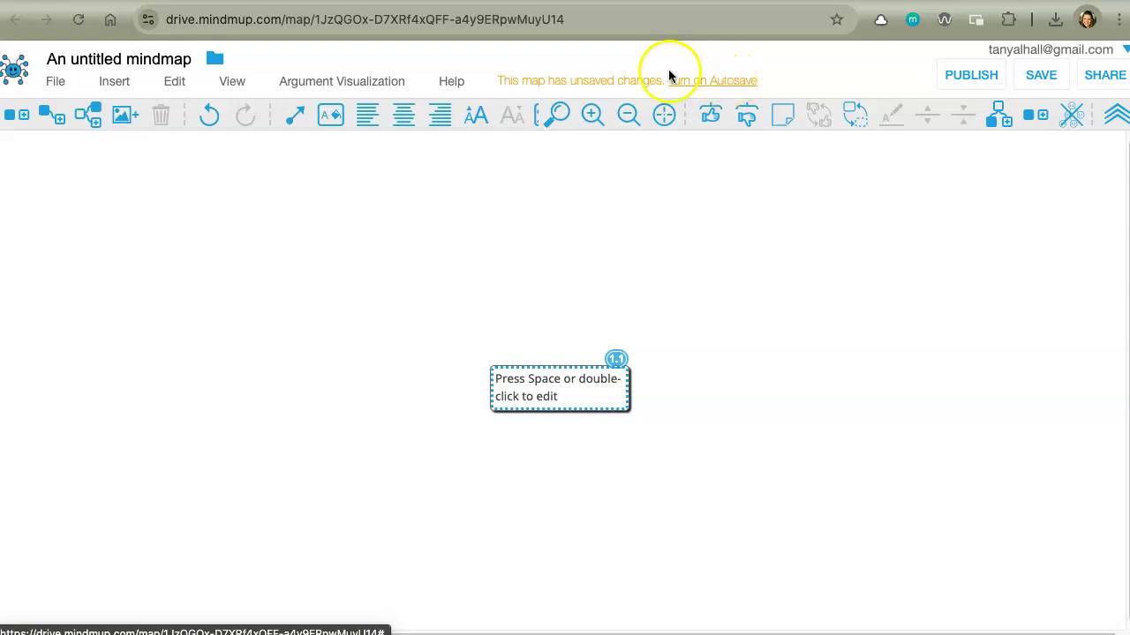
Turn on autosave for the map from the File menu
{"action": "left_click", "coordinate": [55, 84]}
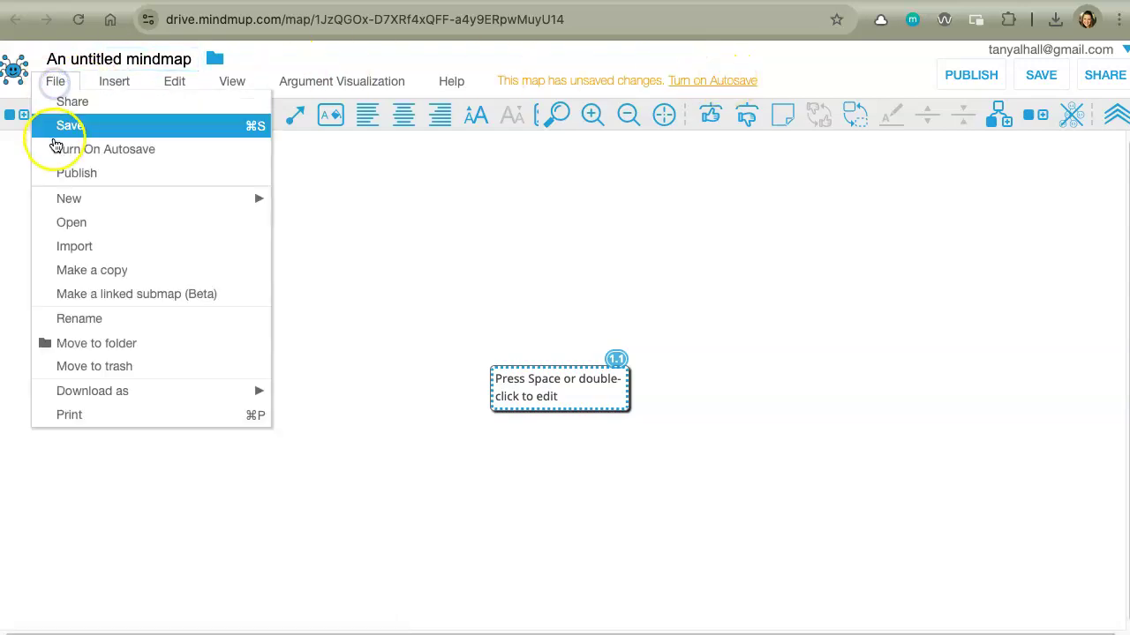
{"action": "left_click", "coordinate": [439, 250]}
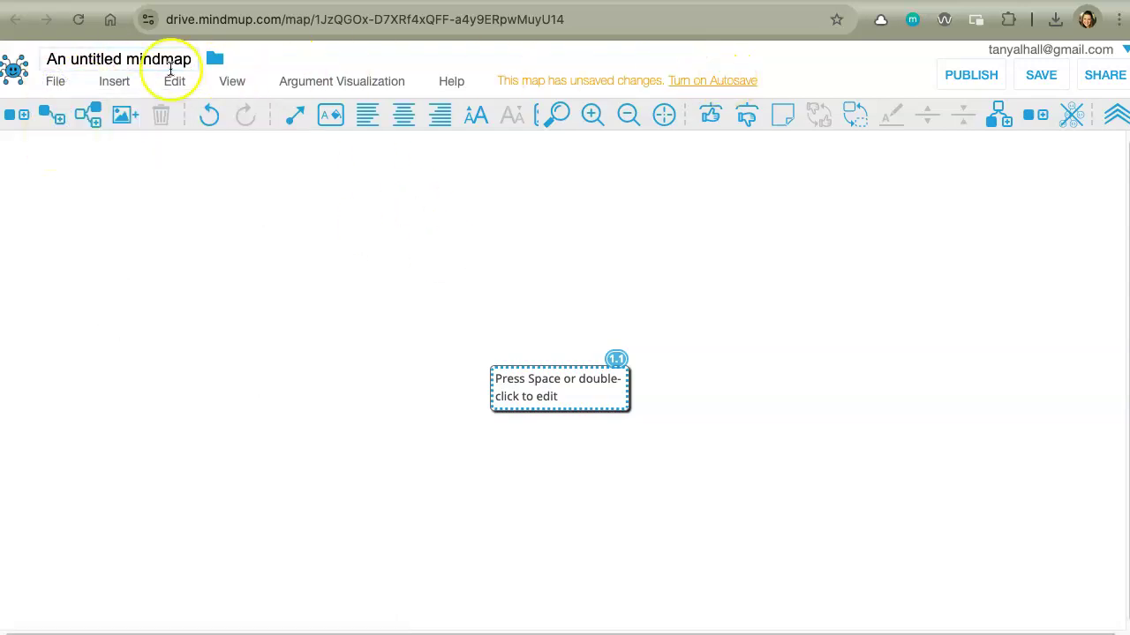
{"action": "left_click", "coordinate": [57, 84]}
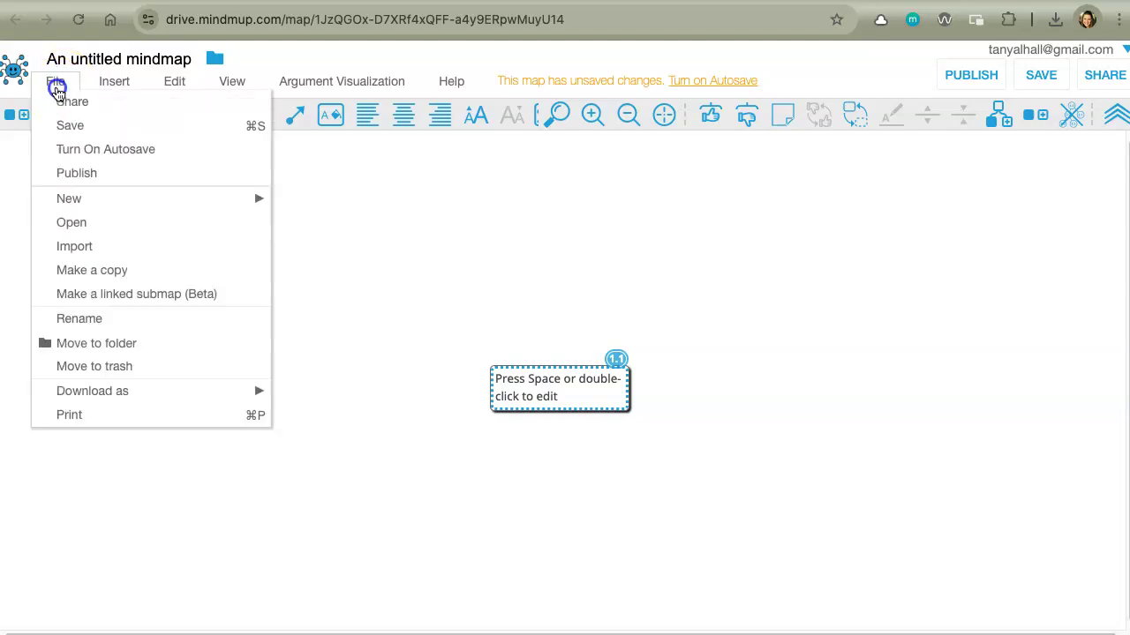
{"action": "left_click", "coordinate": [102, 152]}
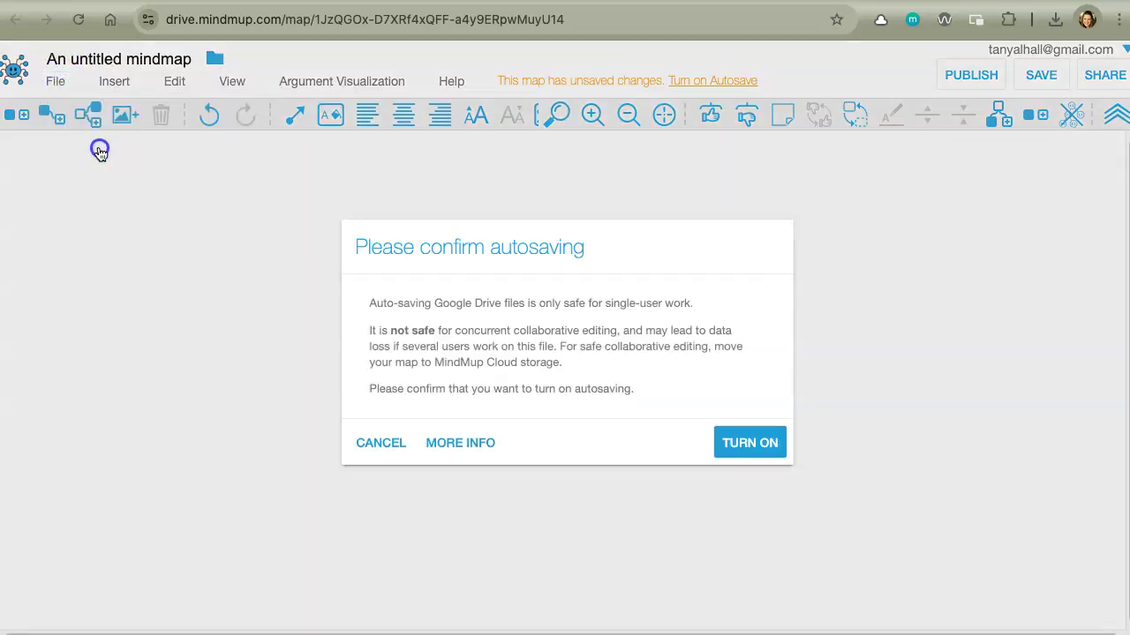
{"action": "left_click", "coordinate": [751, 444]}
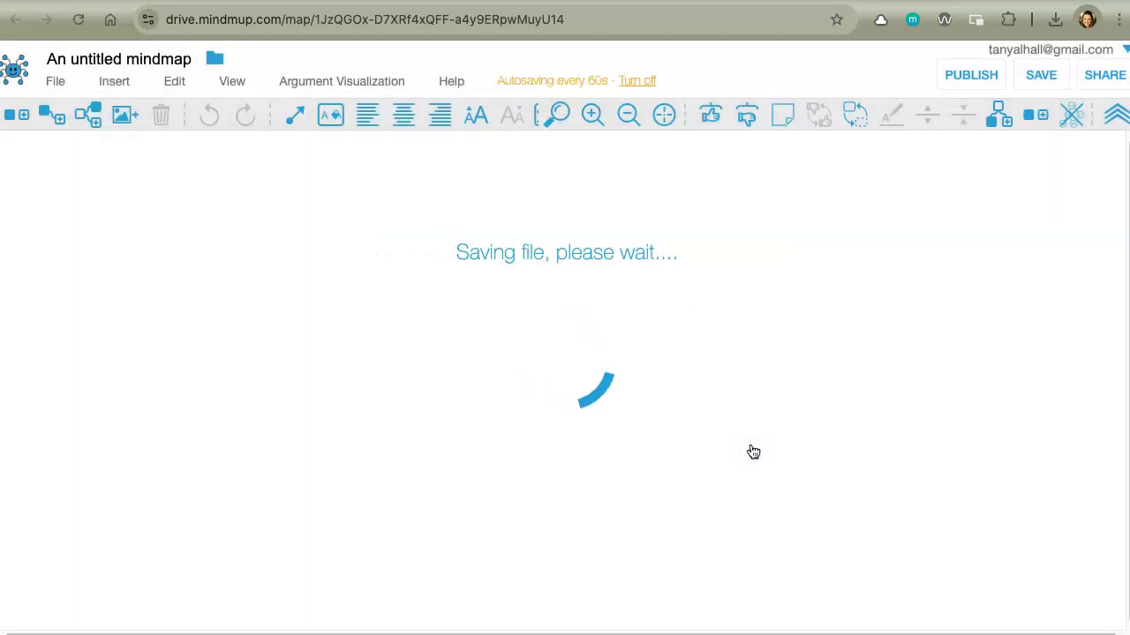
Rename the map to 'My 1st Map'
{"action": "left_click", "coordinate": [147, 55]}
{"action": "key", "text": "super+a"}
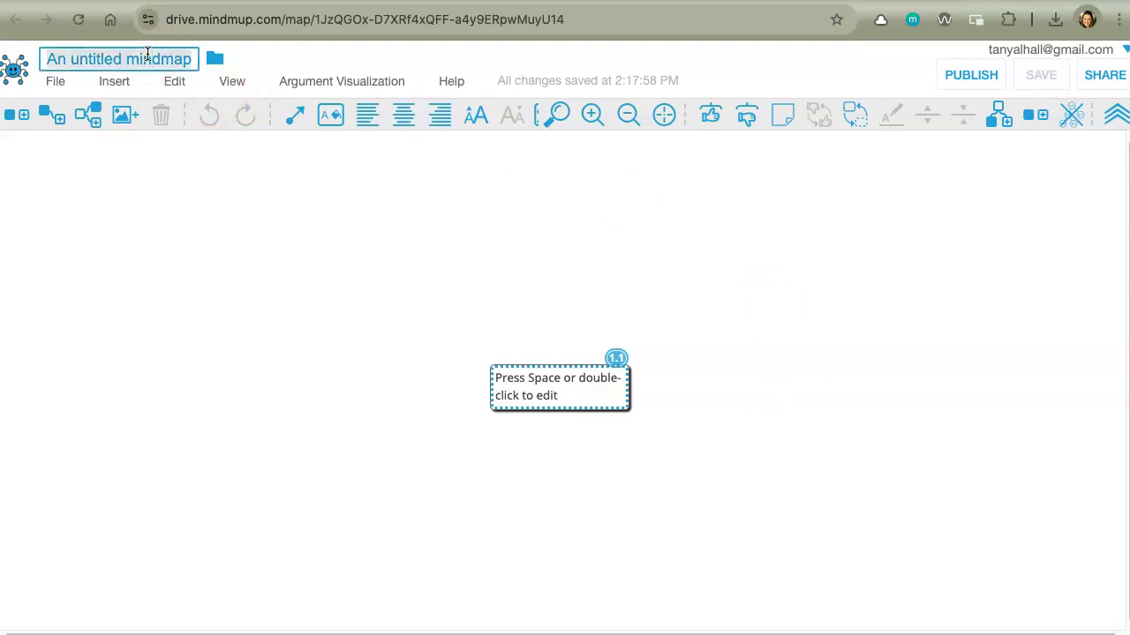
{"action": "type", "text": "My 1"}
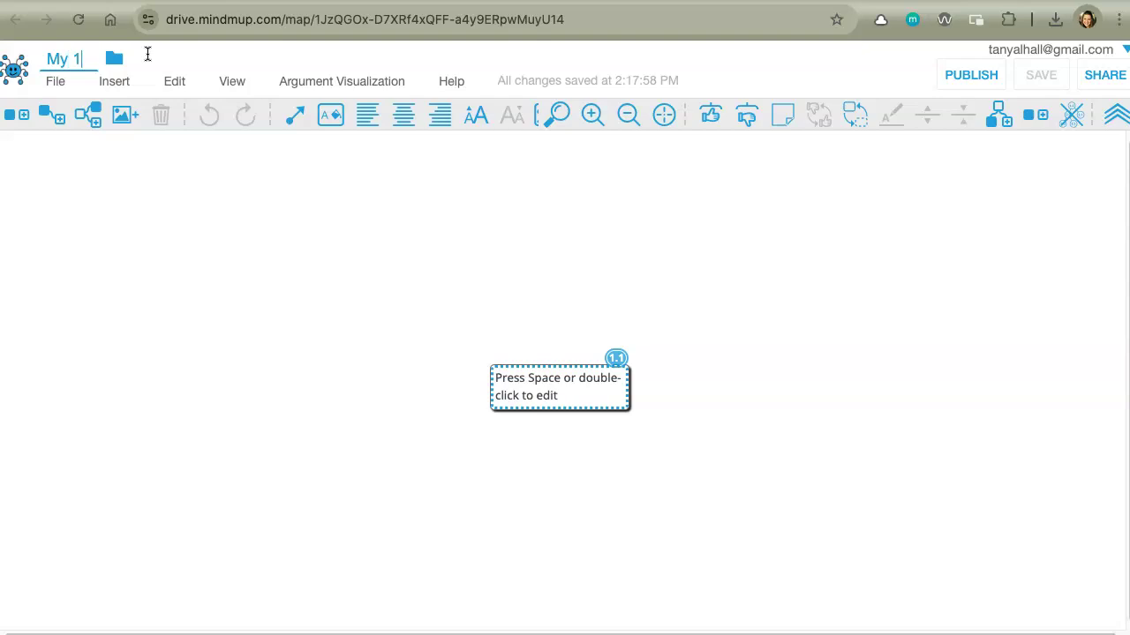
{"action": "type", "text": "st Map"}
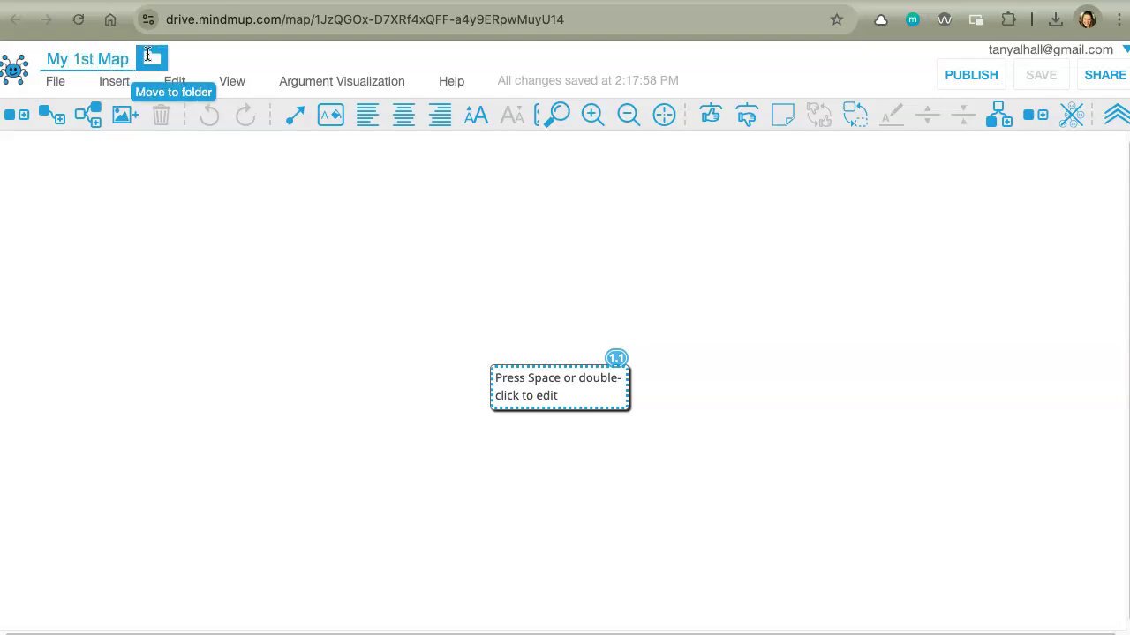
{"action": "left_click", "coordinate": [216, 216]}
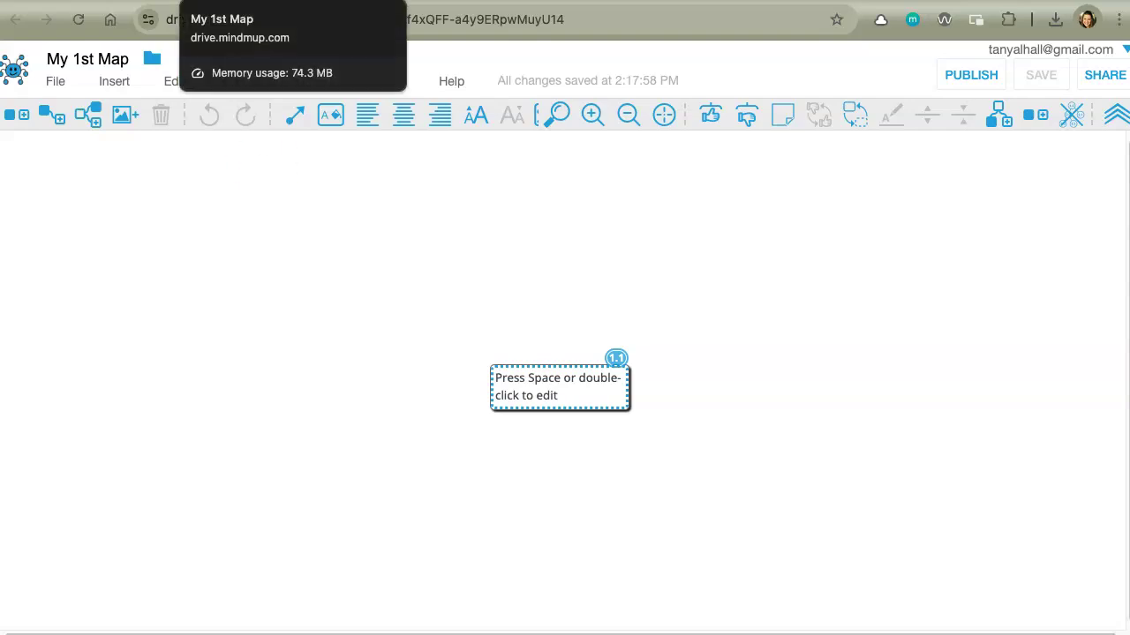
Refresh the Argument Maps folder in Drive and reopen My 1st Map in MindMup
{"action": "key", "text": "ctrl+shift+Tab"}
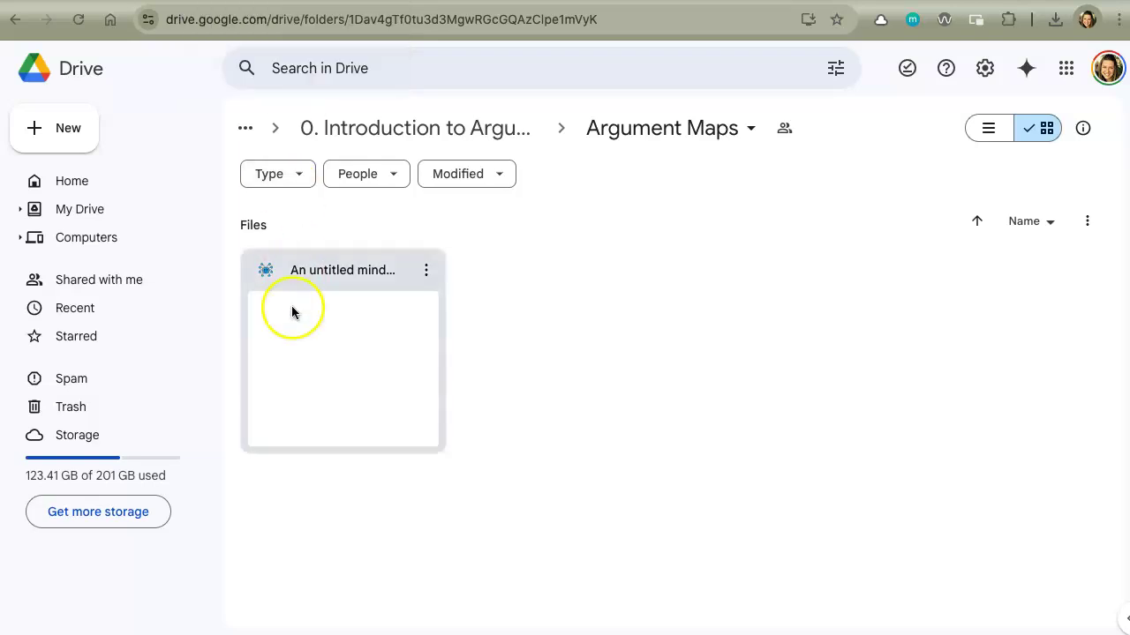
{"action": "key", "text": "ctrl+r"}
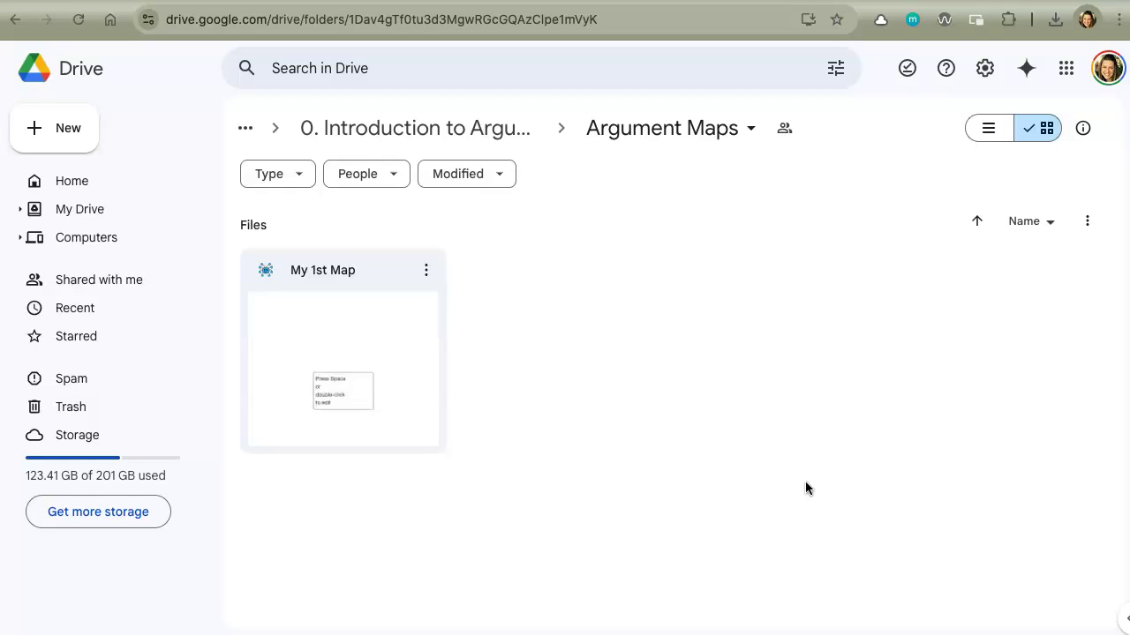
{"action": "double_click", "coordinate": [330, 275]}
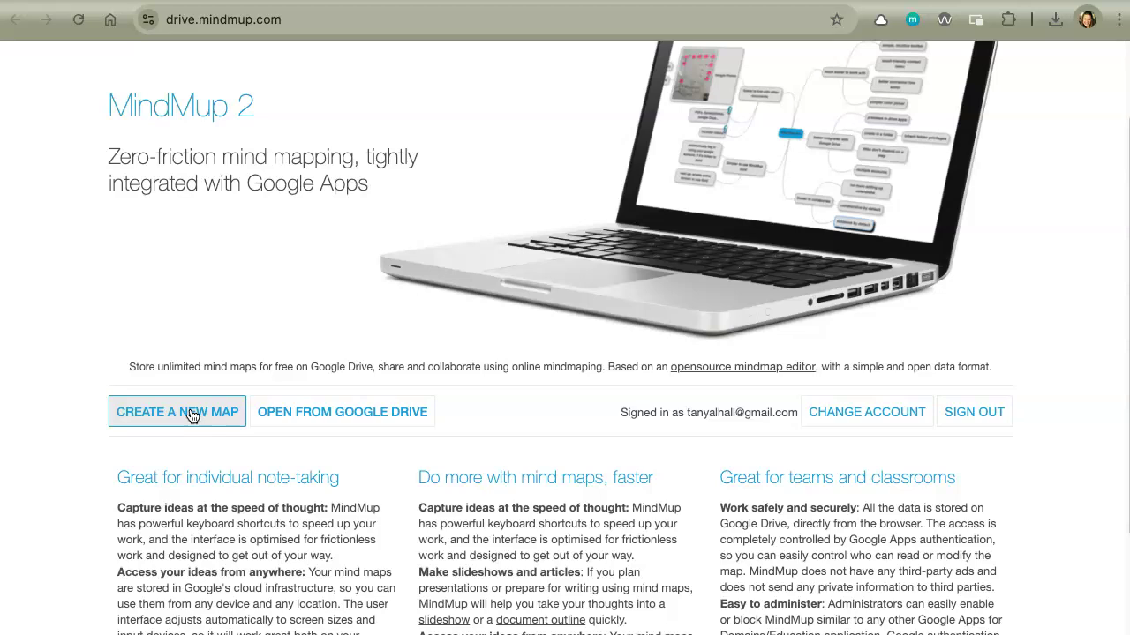
{"action": "left_click", "coordinate": [339, 423]}
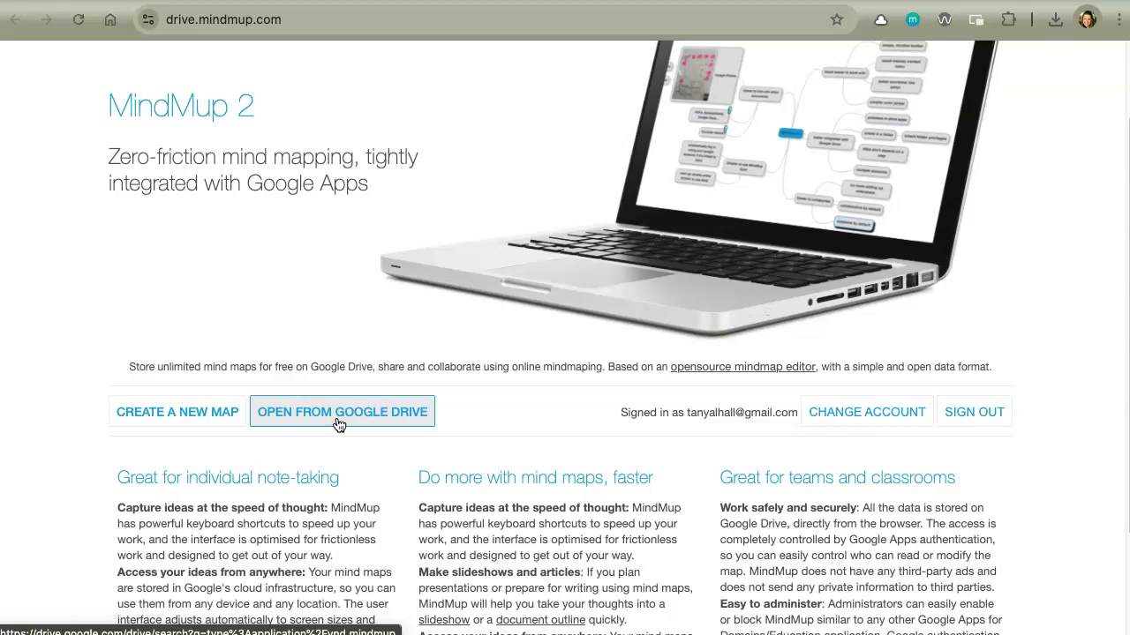
{"action": "left_click", "coordinate": [316, 24]}
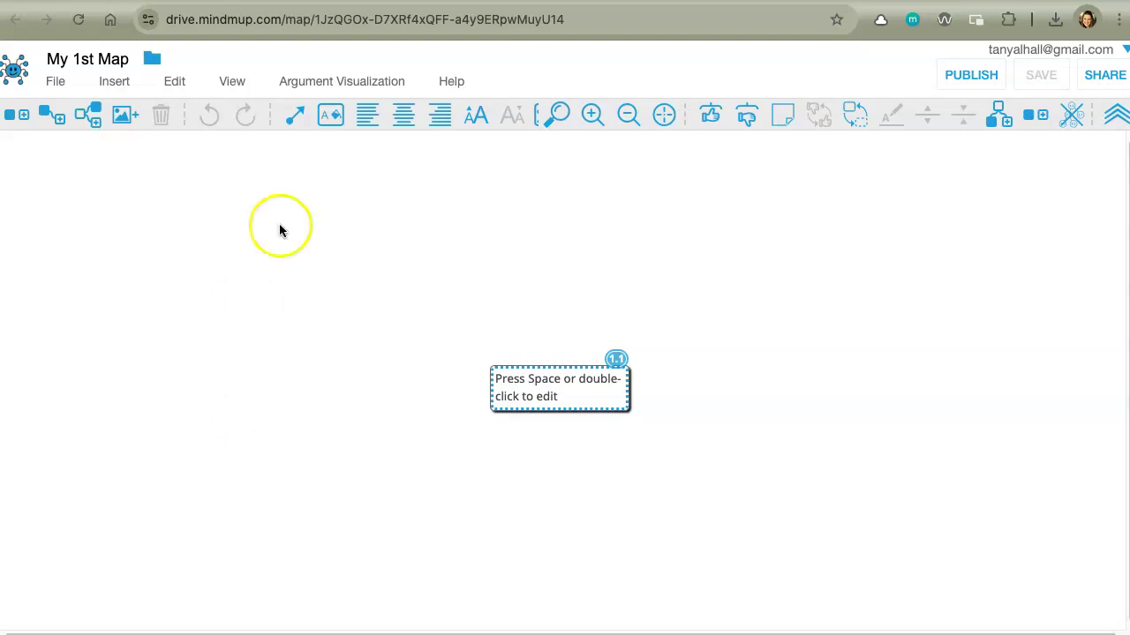
Restart argument visualization on My 1st Map and touch the title so it autosaves
{"action": "left_click", "coordinate": [349, 90]}
{"action": "left_click", "coordinate": [348, 439]}
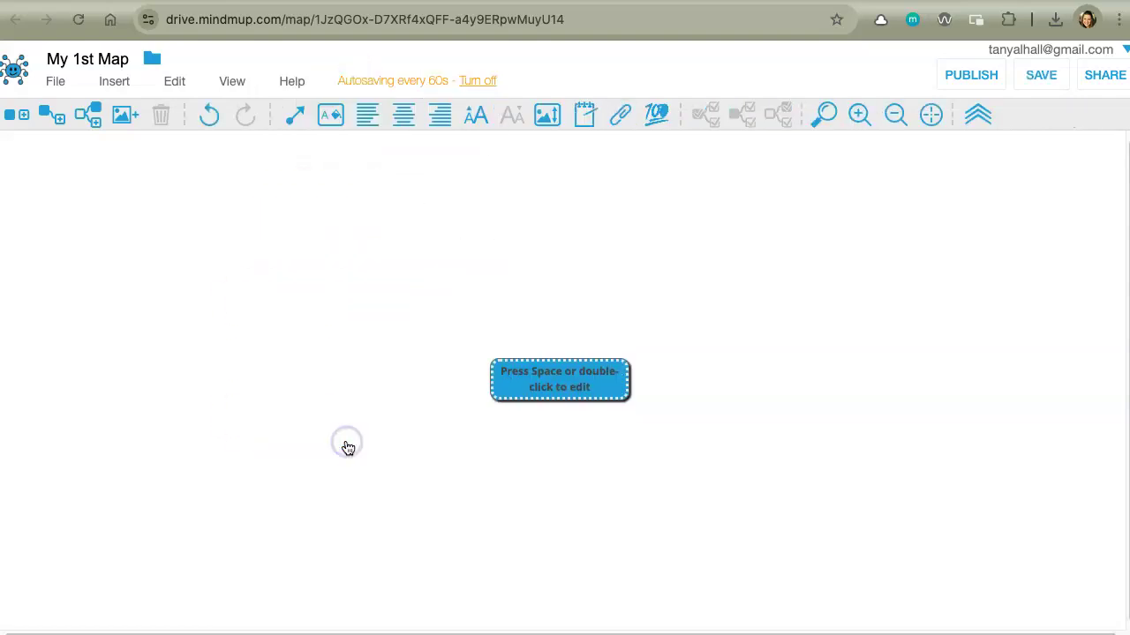
{"action": "left_click", "coordinate": [240, 86]}
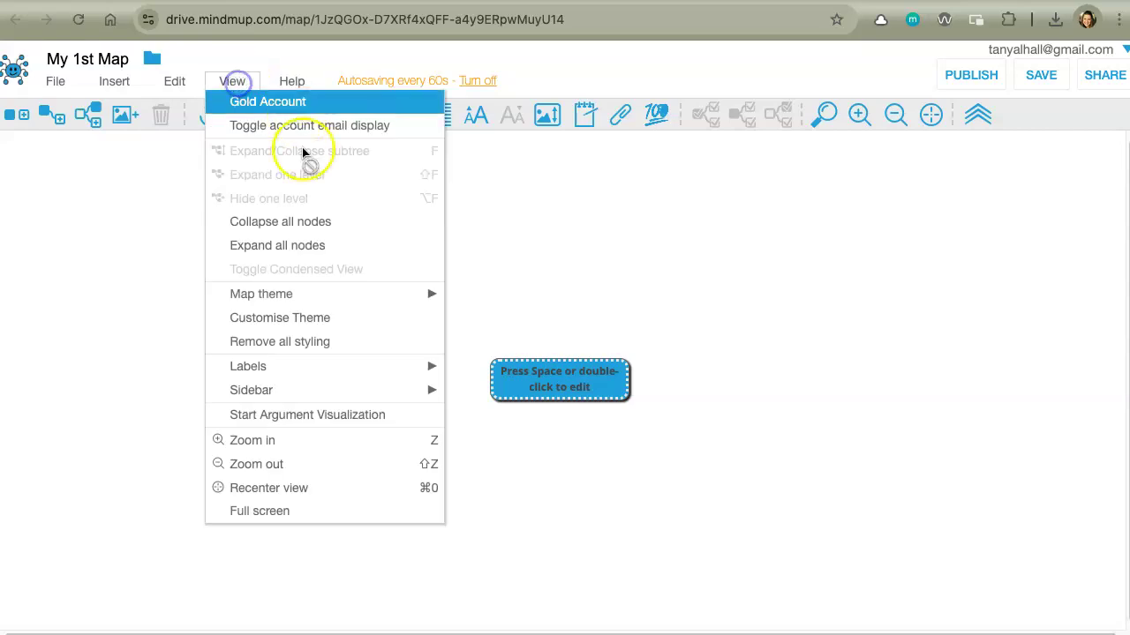
{"action": "left_click", "coordinate": [292, 425]}
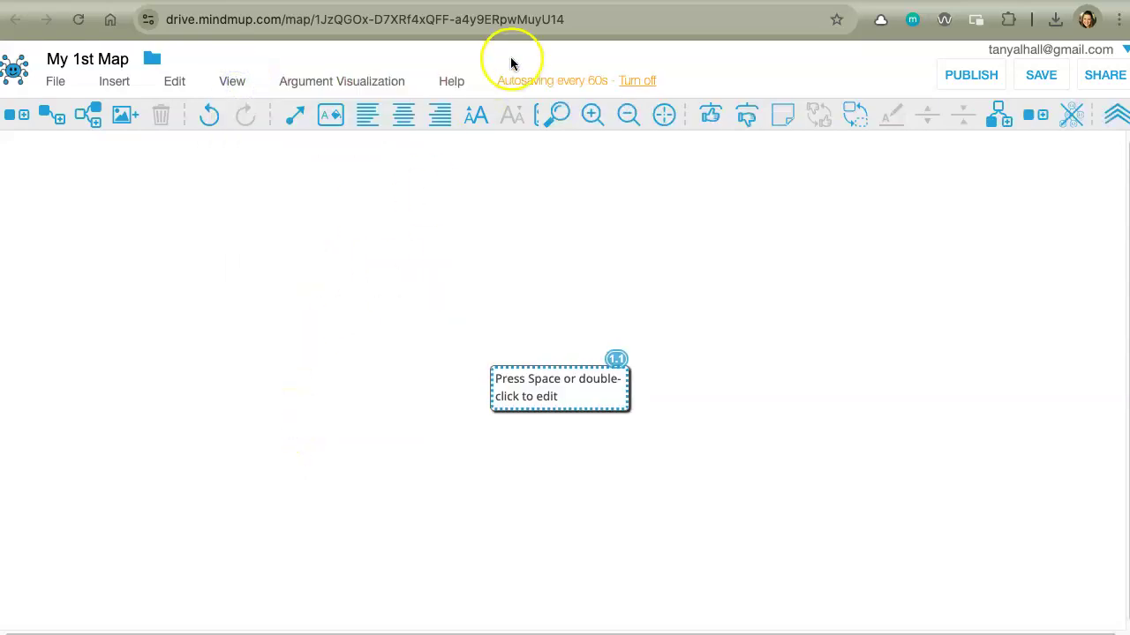
{"action": "left_click", "coordinate": [76, 60]}
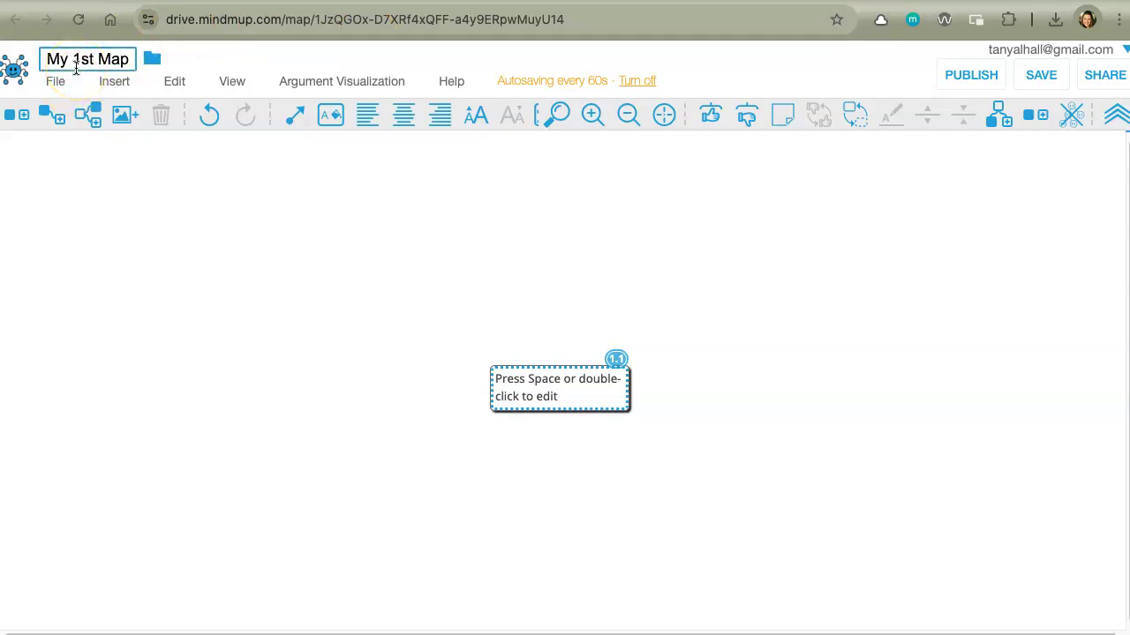
{"action": "left_click", "coordinate": [145, 399]}
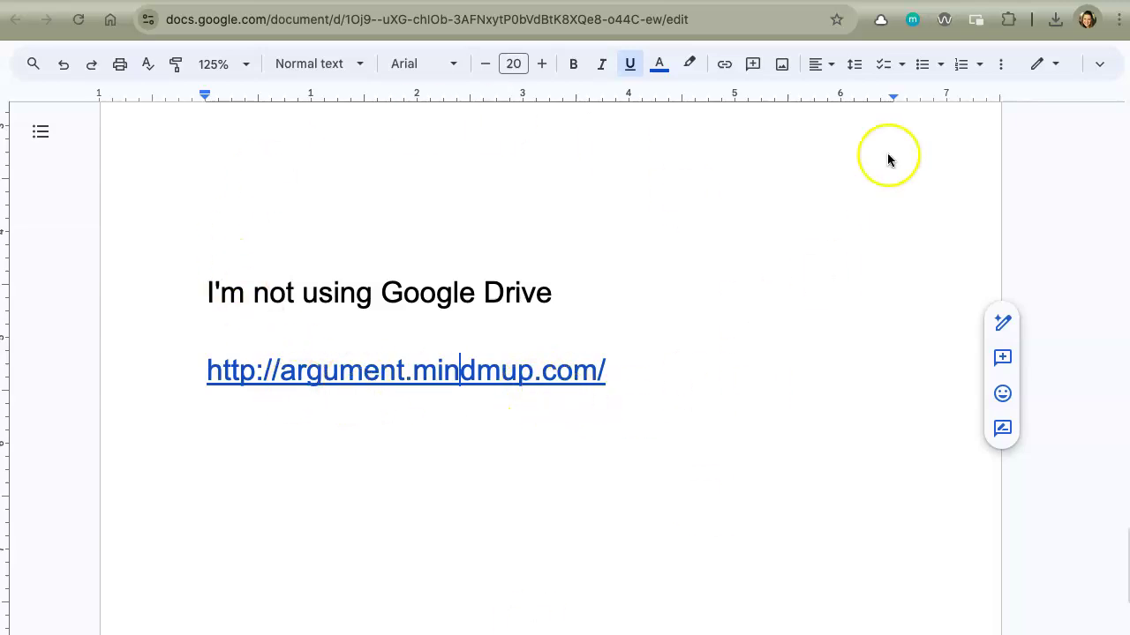
Open argument.mindmup.com and create a new argument map on MindMup Cloud
{"action": "left_click", "coordinate": [769, 382]}
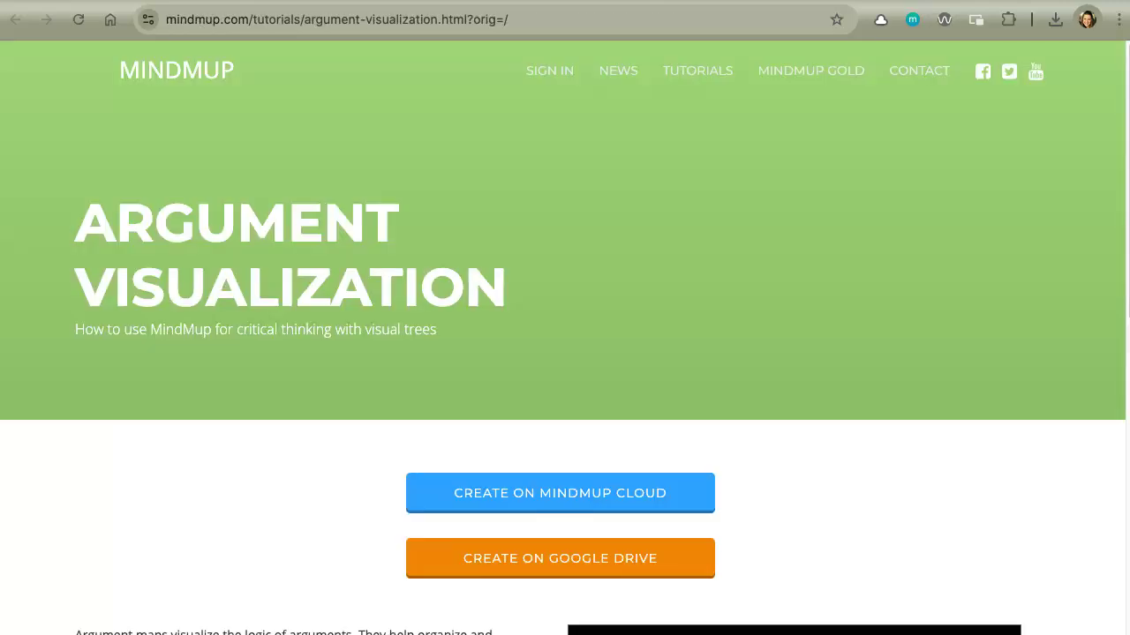
{"action": "scroll", "coordinate": [812, 384], "scroll_direction": "down", "scroll_amount": 1}
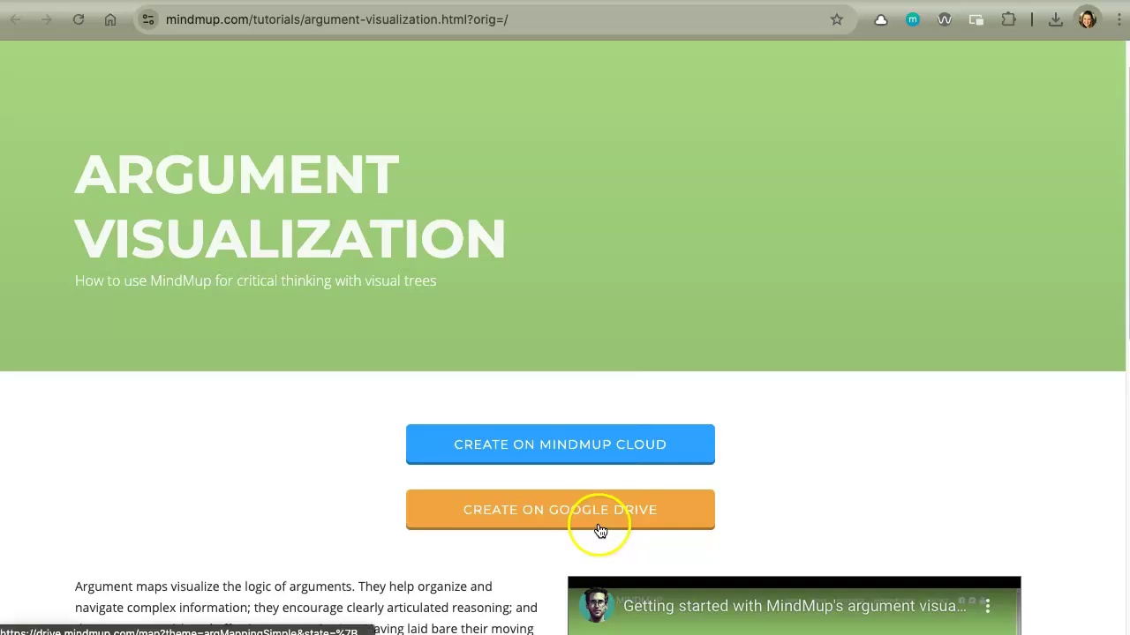
{"action": "left_click", "coordinate": [540, 444]}
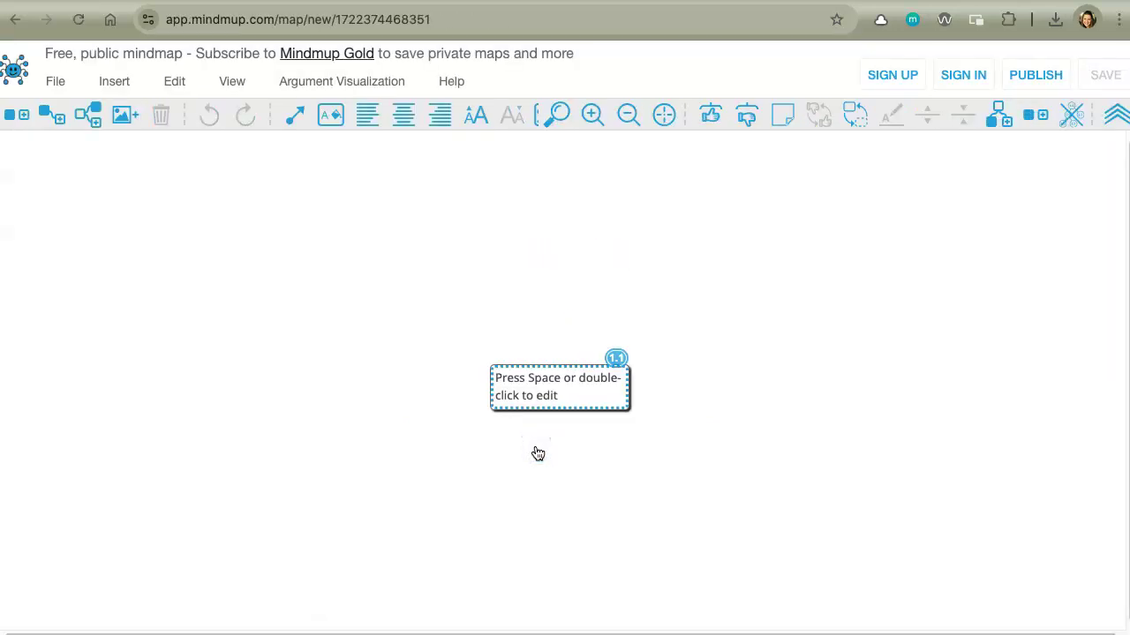
Change the root node's text to 'Abc'
{"action": "left_click", "coordinate": [707, 468]}
{"action": "left_click", "coordinate": [537, 380]}
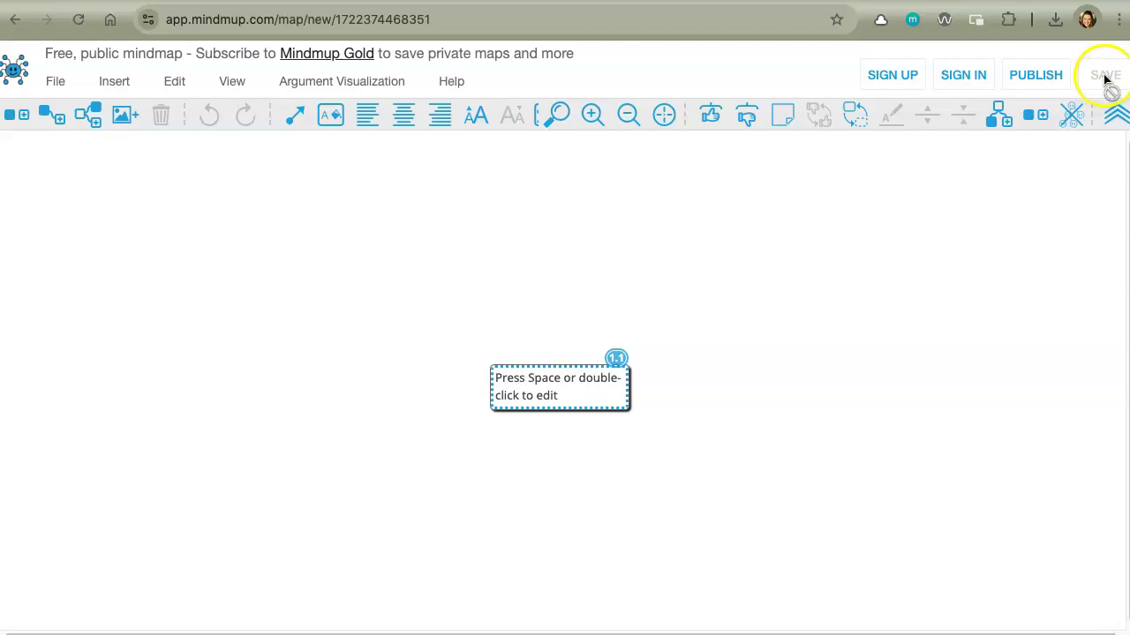
{"action": "double_click", "coordinate": [535, 396]}
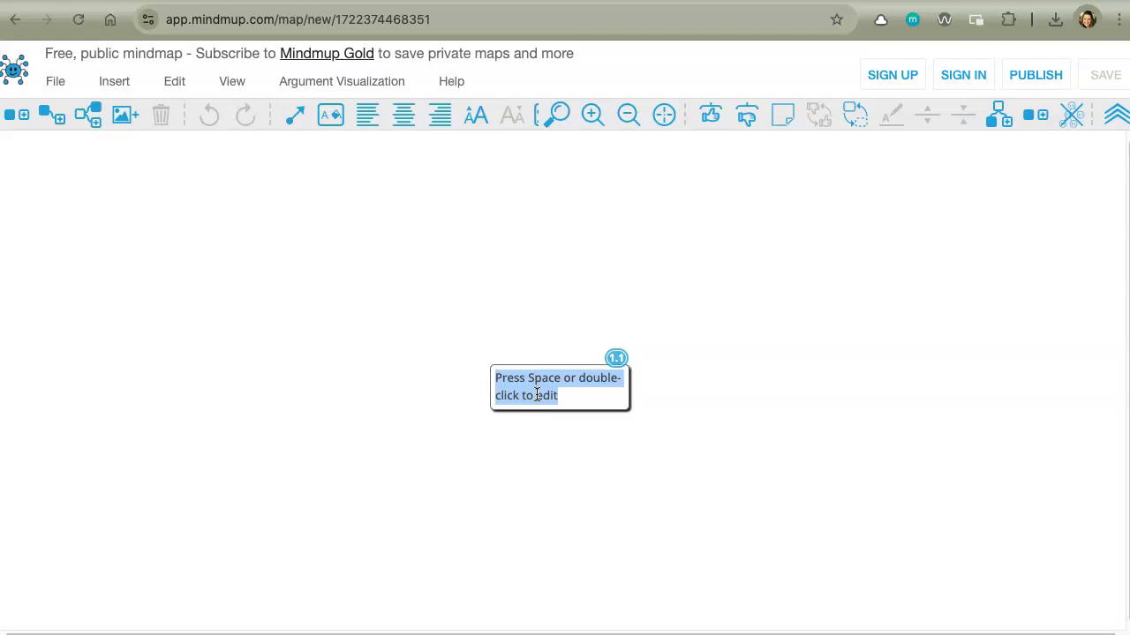
{"action": "type", "text": "Abc"}
{"action": "left_click", "coordinate": [764, 330]}
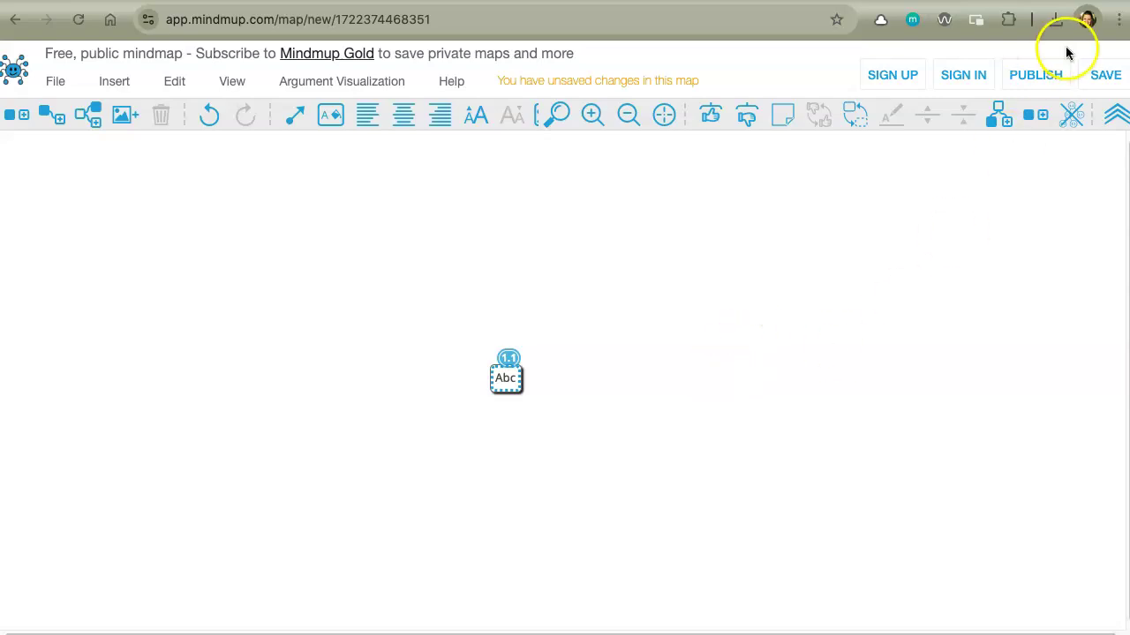
Save the map as a free public file, copy its URL, and return to Drive
{"action": "left_click", "coordinate": [1101, 74]}
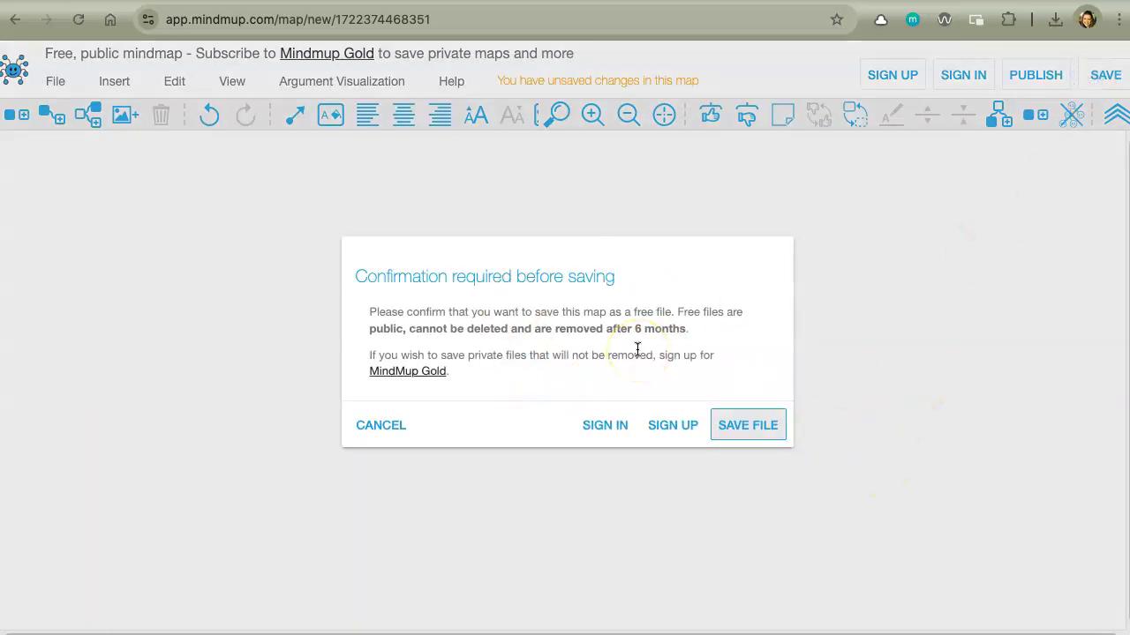
{"action": "left_click", "coordinate": [747, 430]}
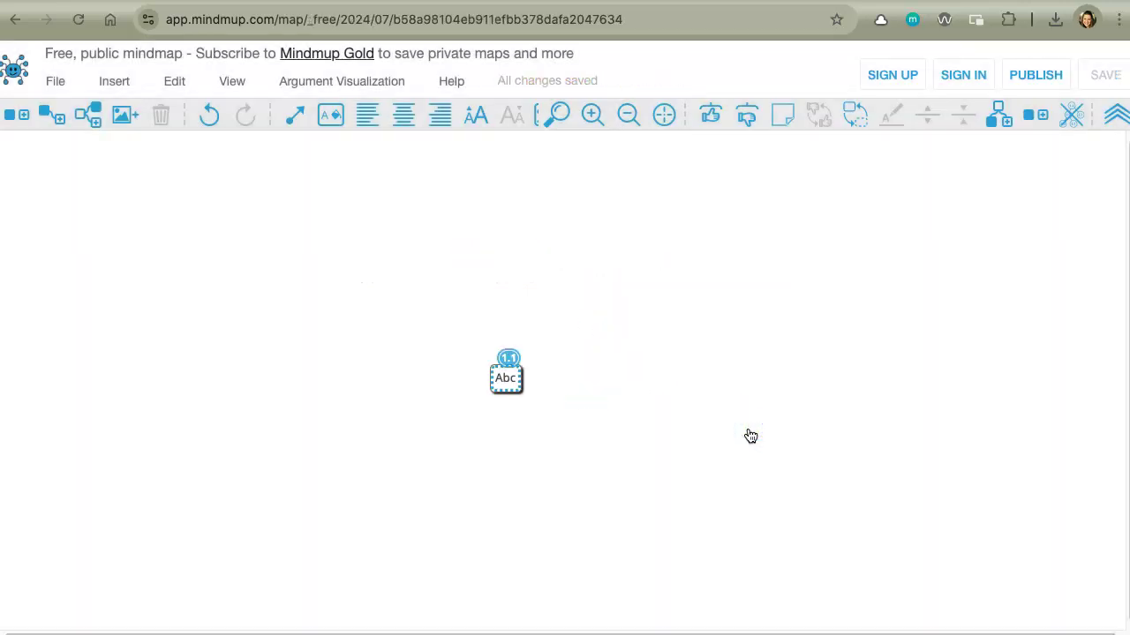
{"action": "left_click", "coordinate": [681, 399]}
{"action": "left_click", "coordinate": [261, 19]}
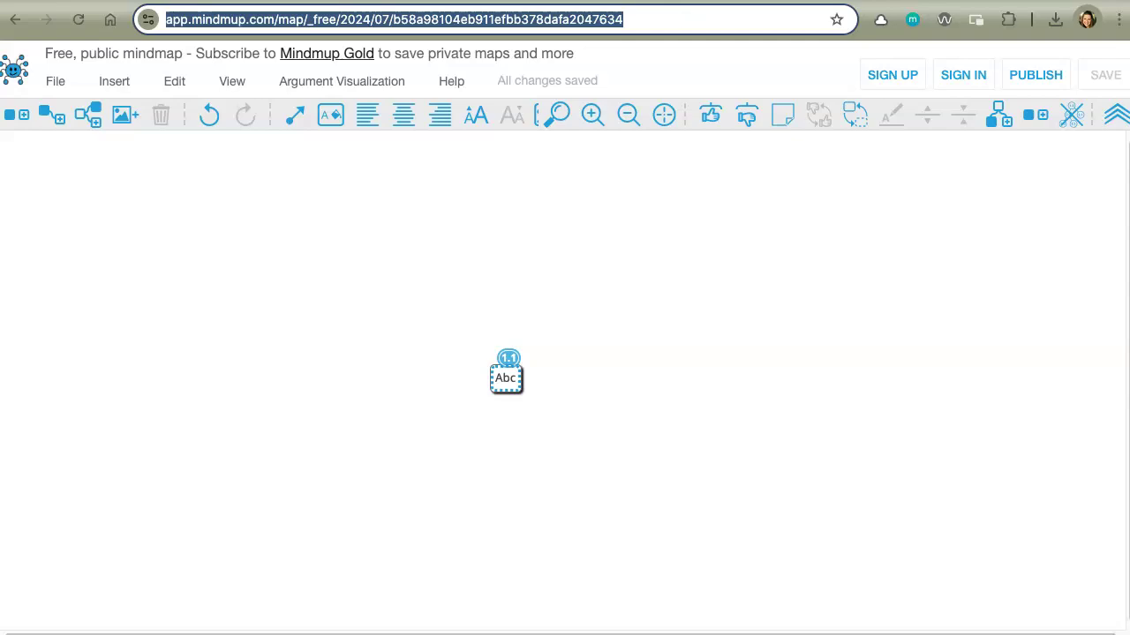
{"action": "key", "text": "ctrl+Tab"}
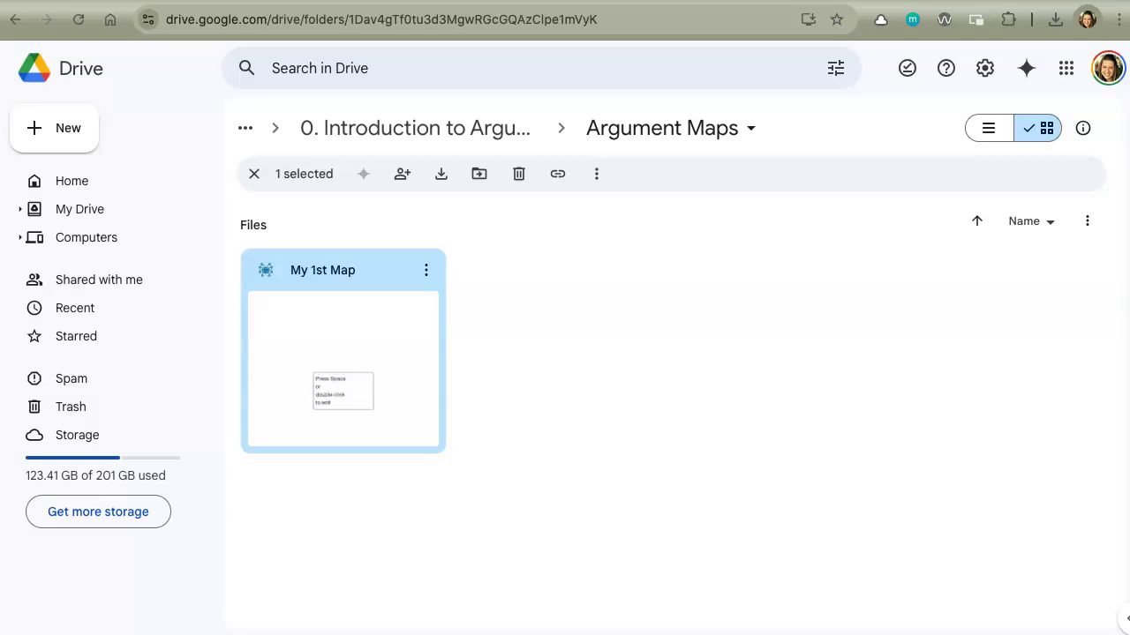
Create a new Google Doc in the folder and paste the map's link into it
{"action": "left_click", "coordinate": [71, 123]}
{"action": "left_click", "coordinate": [83, 240]}
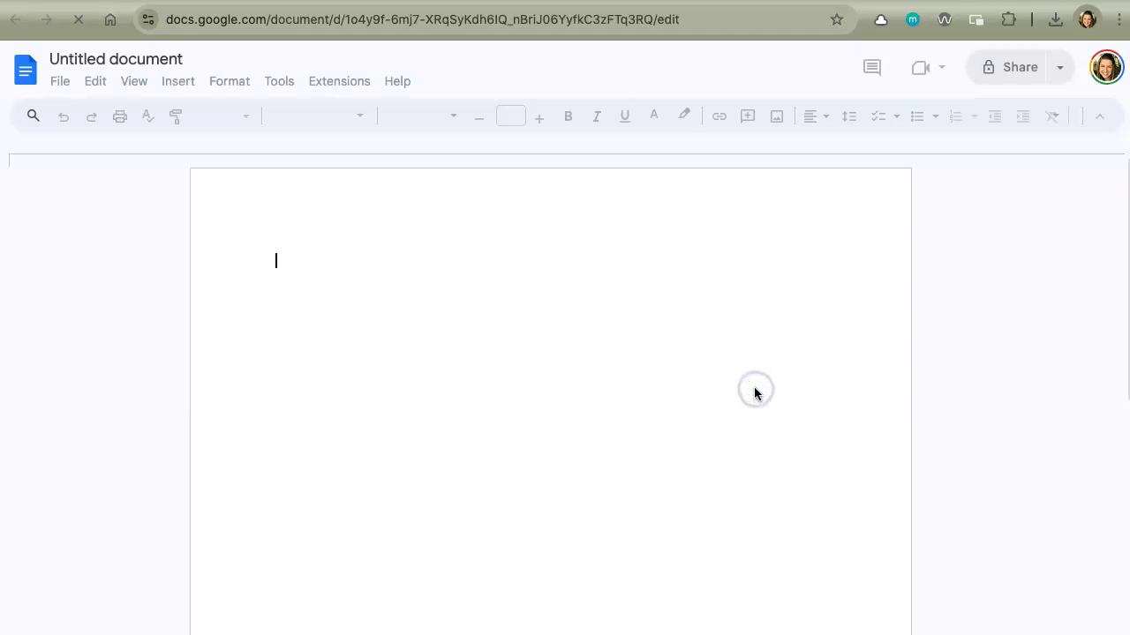
{"action": "type", "text": "https://app.mindmup.com/map/_free/2024/07/b58a98104eb911efbb378dafa2047634"}
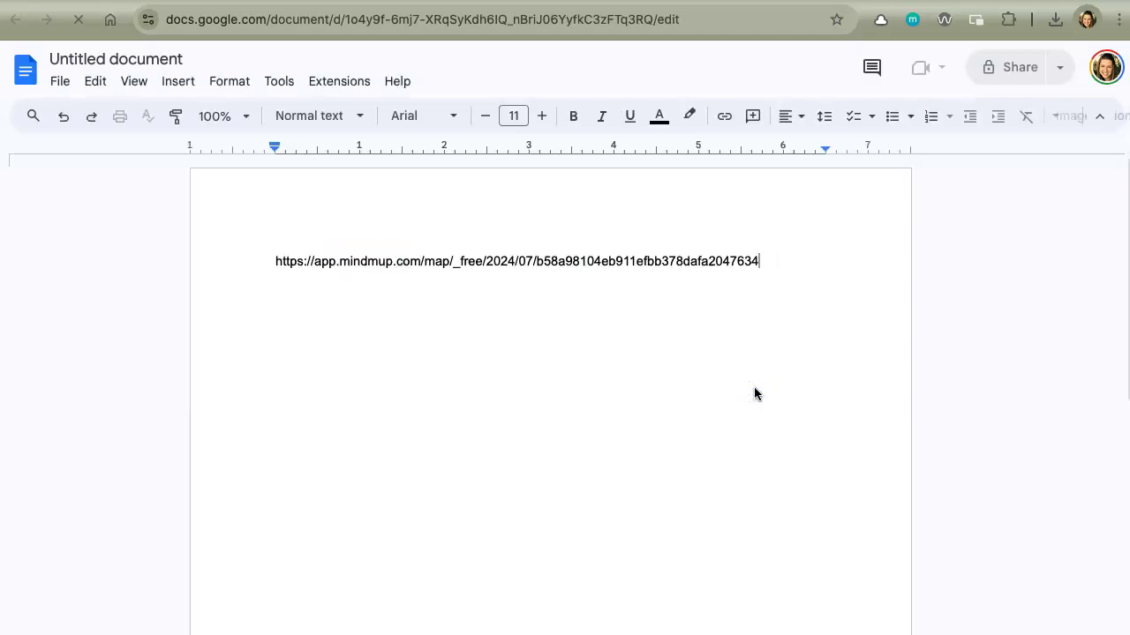
{"action": "key", "text": "Return"}
Title the document 'My 1st Map' and follow its link to the Abc map
{"action": "left_click", "coordinate": [139, 59]}
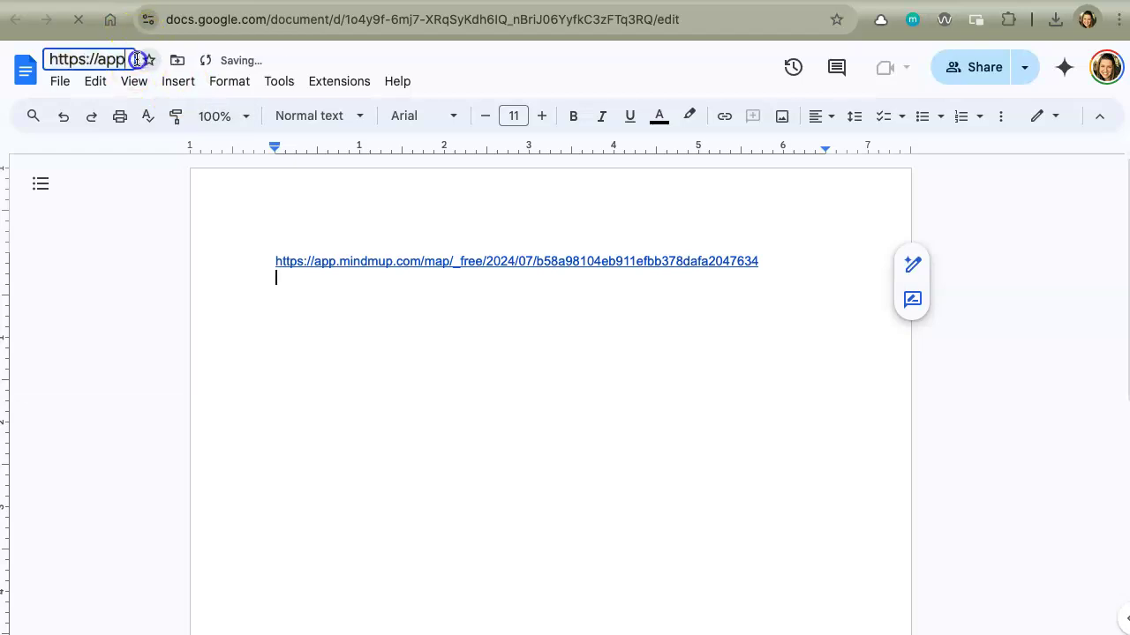
{"action": "type", "text": "M"}
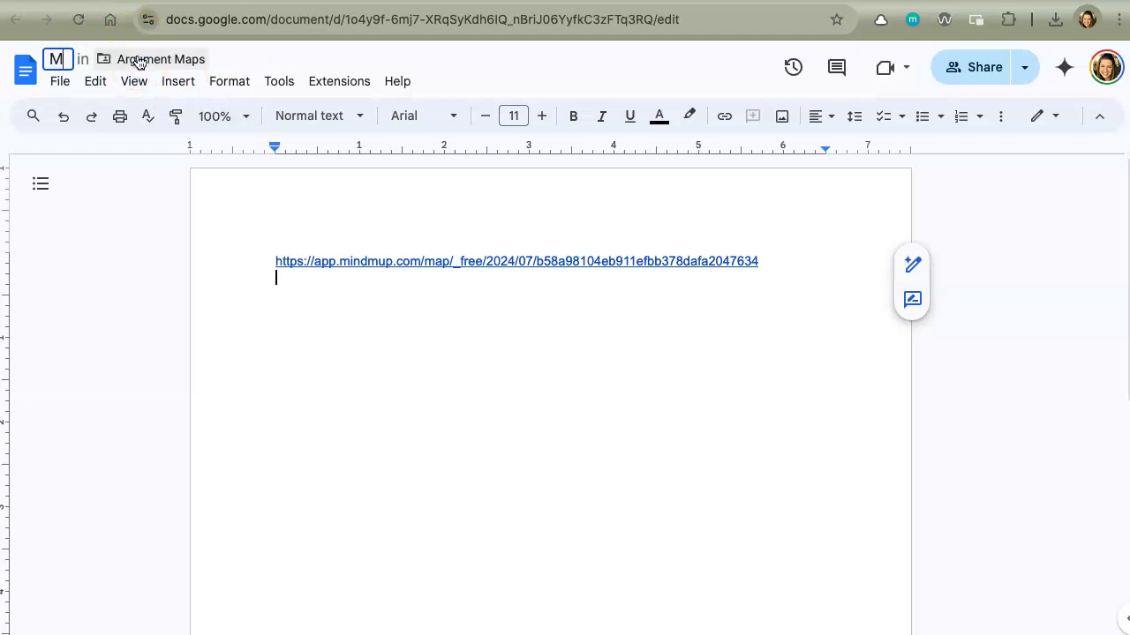
{"action": "type", "text": "y 1st M"}
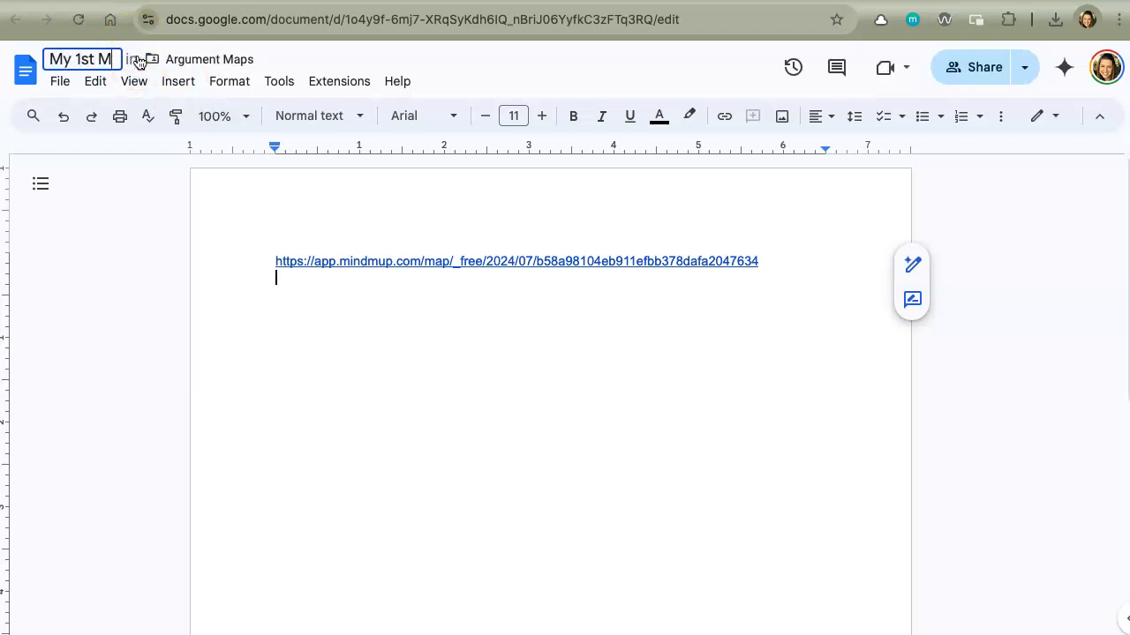
{"action": "type", "text": "ap"}
{"action": "left_click", "coordinate": [405, 386]}
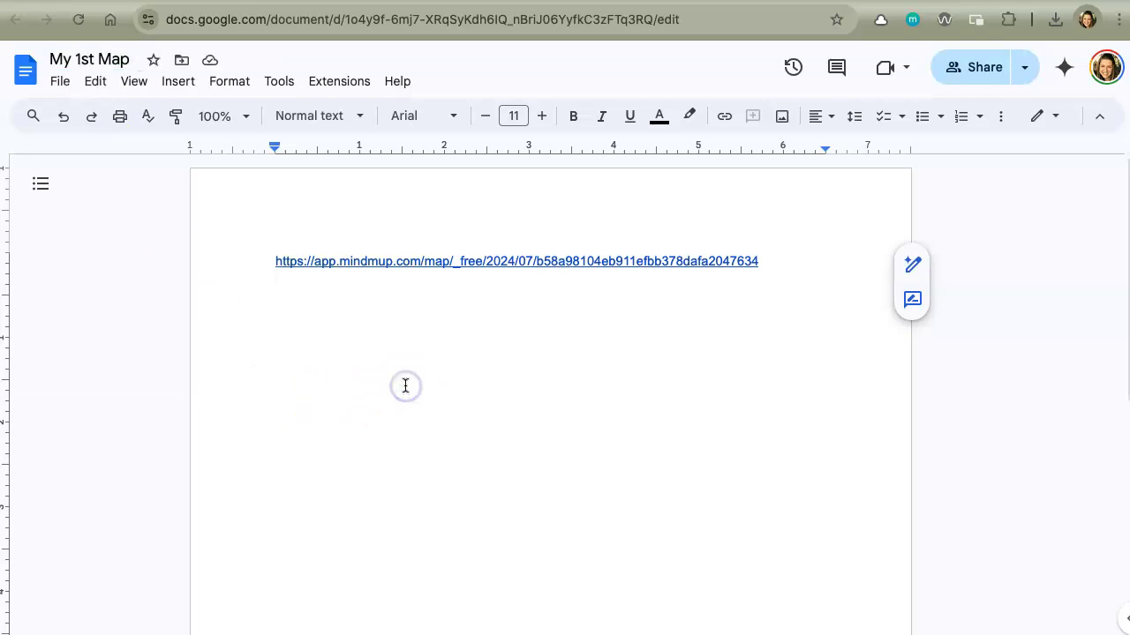
{"action": "key", "text": "Return"}
{"action": "key", "text": "Return"}
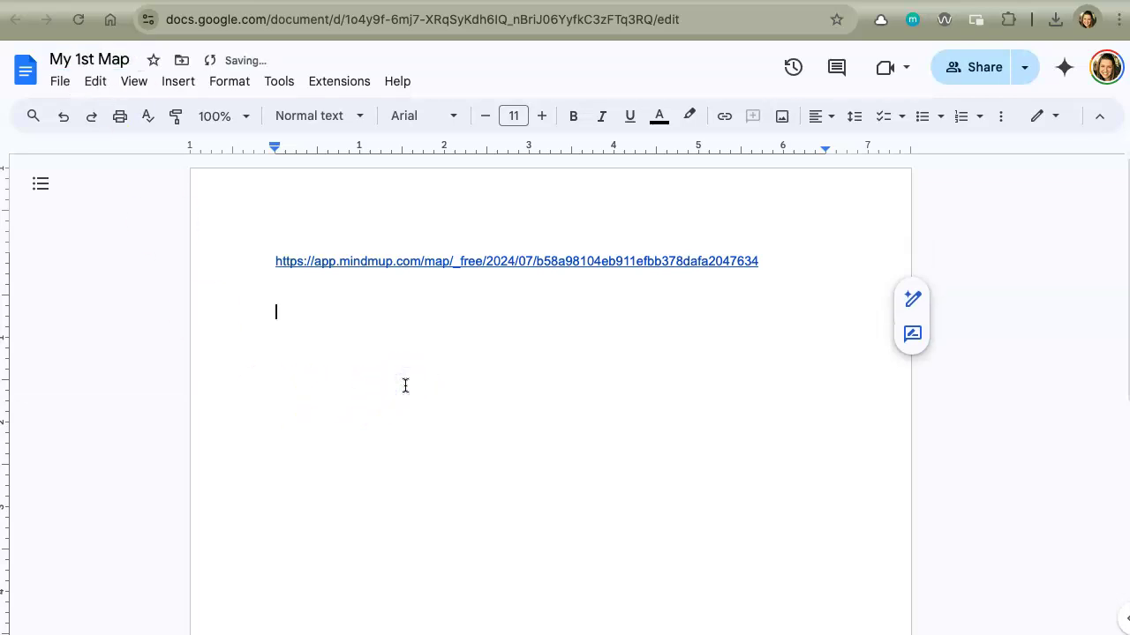
{"action": "left_click", "coordinate": [621, 298]}
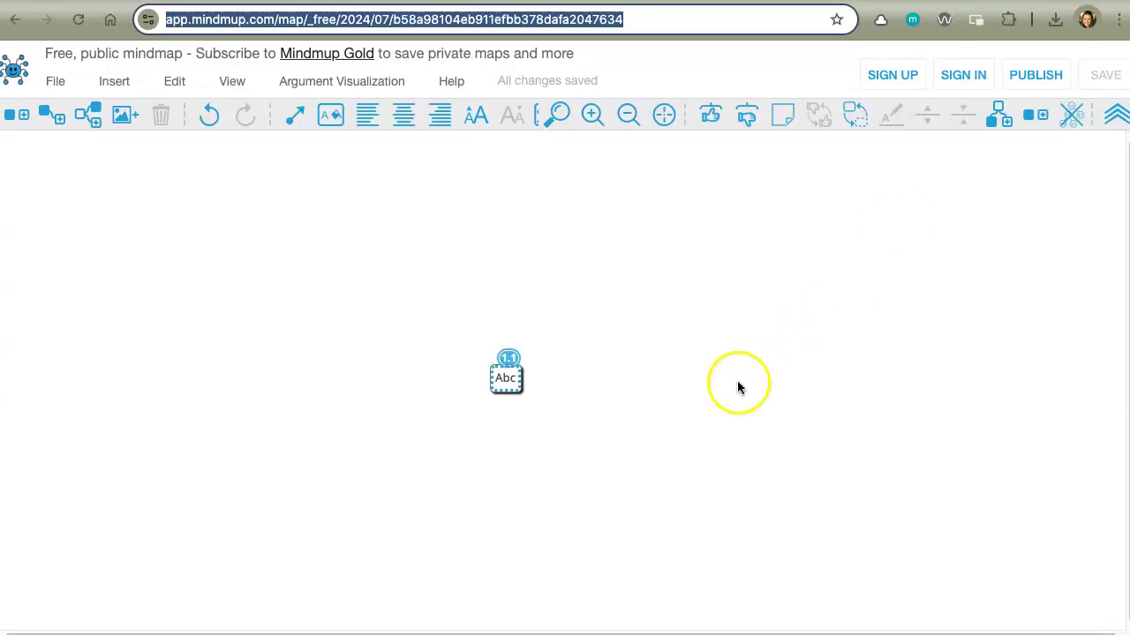
Add a reason 'dkjfjdksjfk' under the Abc claim
{"action": "left_click", "coordinate": [504, 382]}
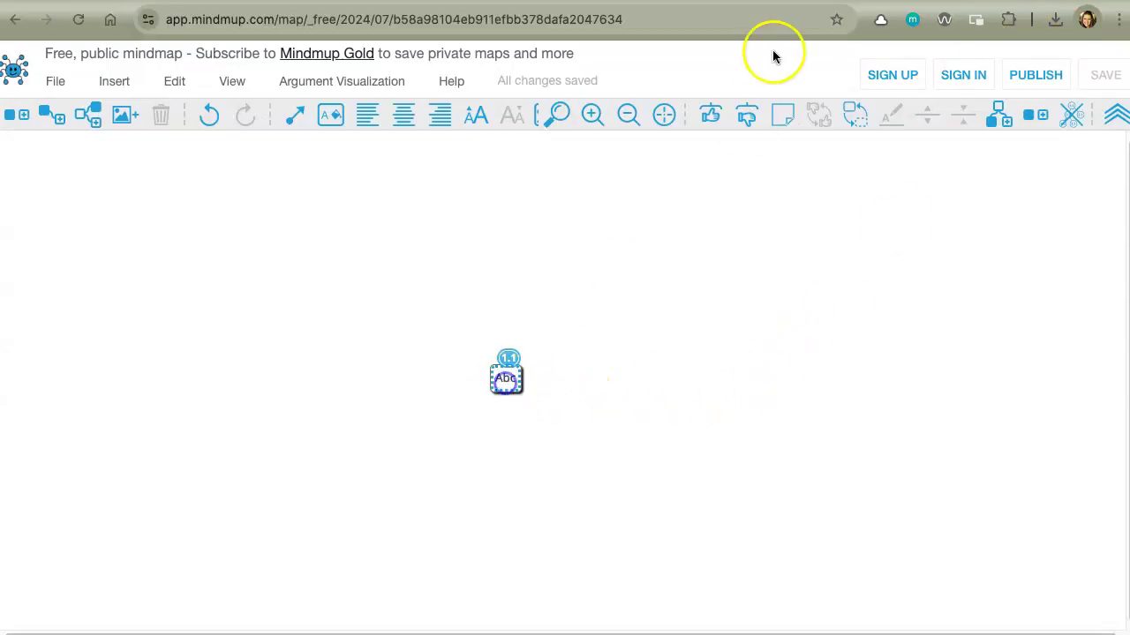
{"action": "left_click", "coordinate": [708, 116]}
{"action": "type", "text": "dkjfjdksjfk"}
{"action": "left_click", "coordinate": [688, 362]}
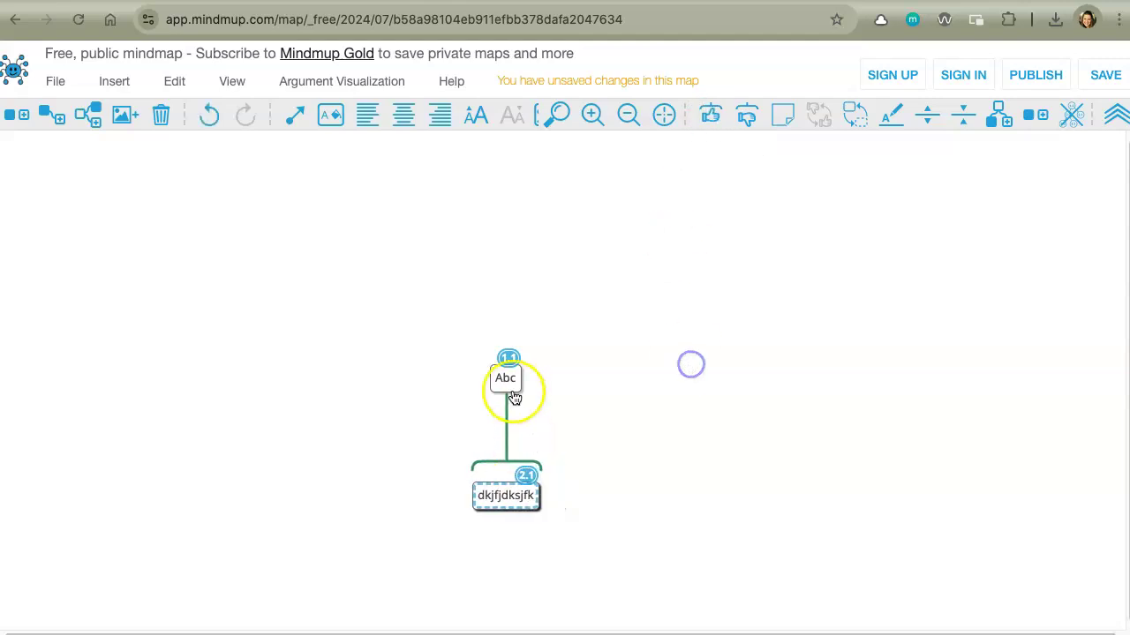
Add an objection 'kdfjkldjfkld' under the Abc claim and try to save the map
{"action": "left_click", "coordinate": [505, 380]}
{"action": "left_click", "coordinate": [746, 119]}
{"action": "type", "text": "kdfjkldjfkld"}
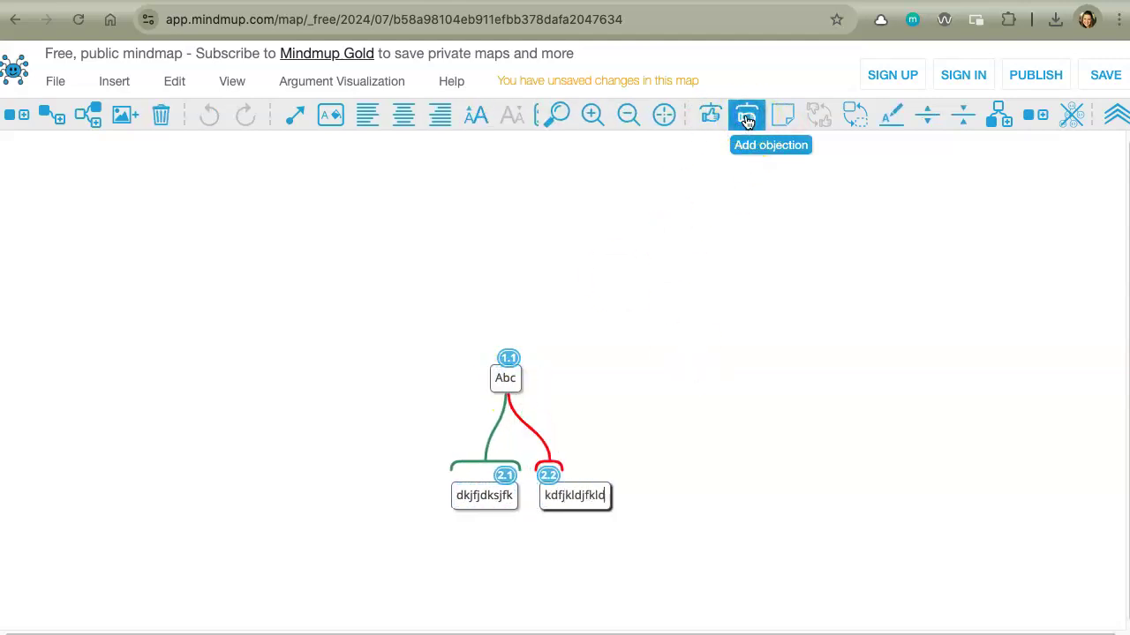
{"action": "left_click", "coordinate": [739, 411]}
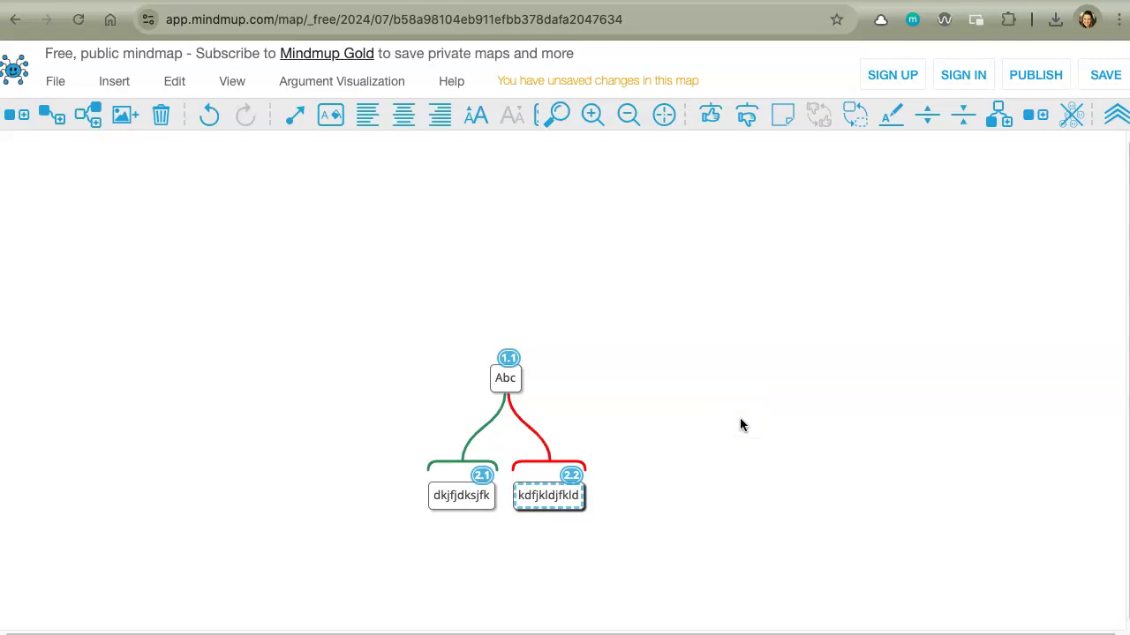
{"action": "left_click", "coordinate": [1105, 76]}
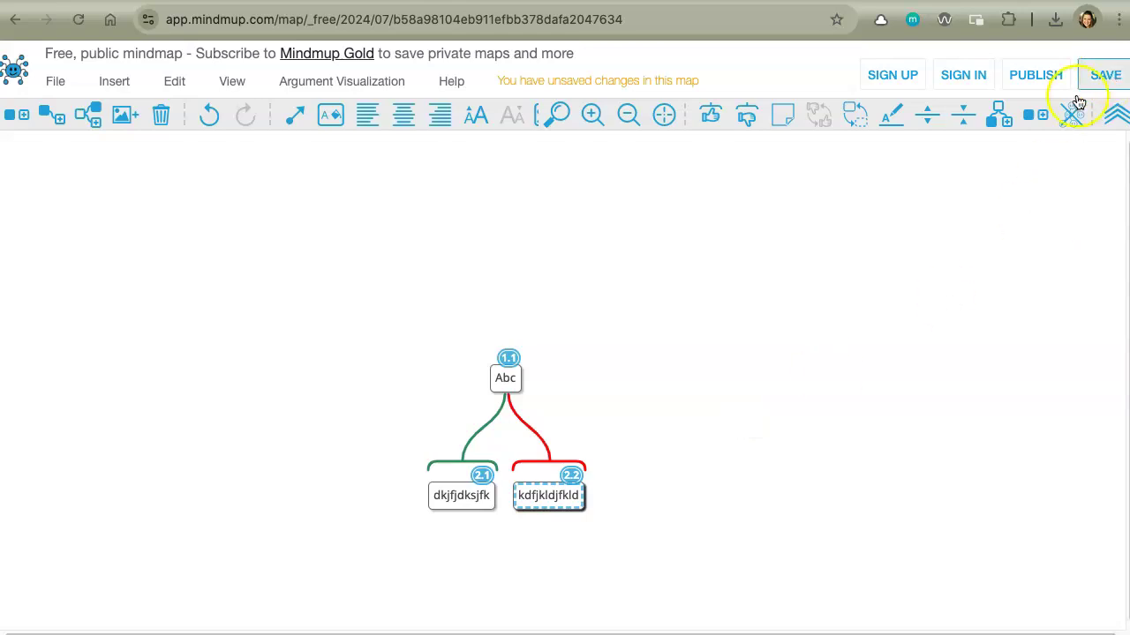
{"action": "left_click", "coordinate": [733, 420]}
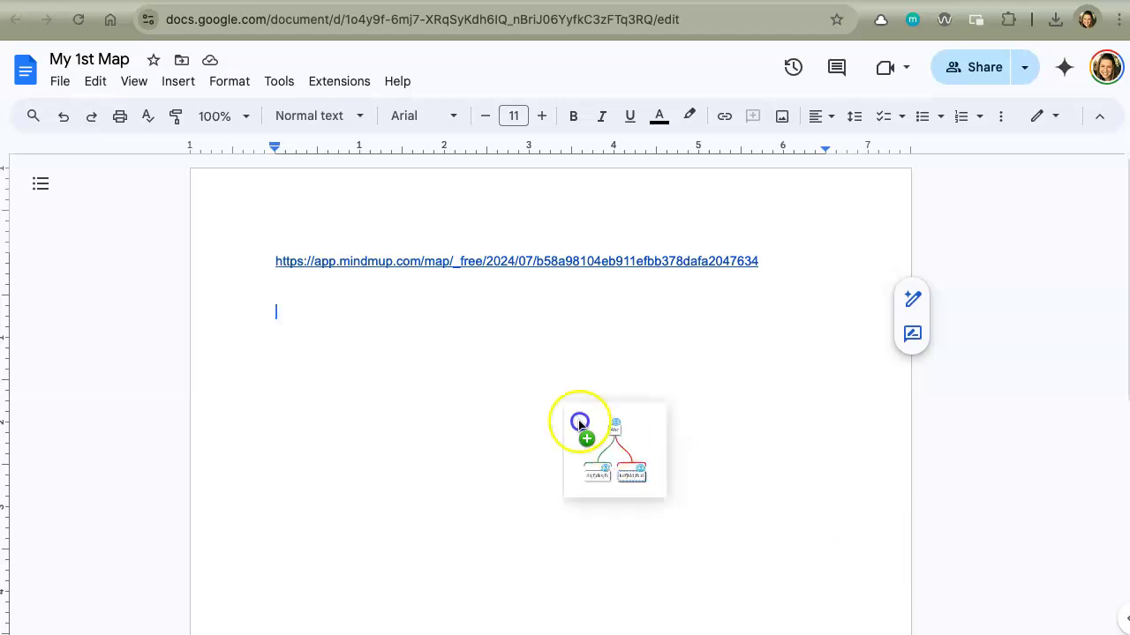
Drop the Abc map screenshot into the My 1st Map doc, just below the map link
{"action": "left_click_drag", "start_coordinate": [580, 421], "coordinate": [438, 399]}
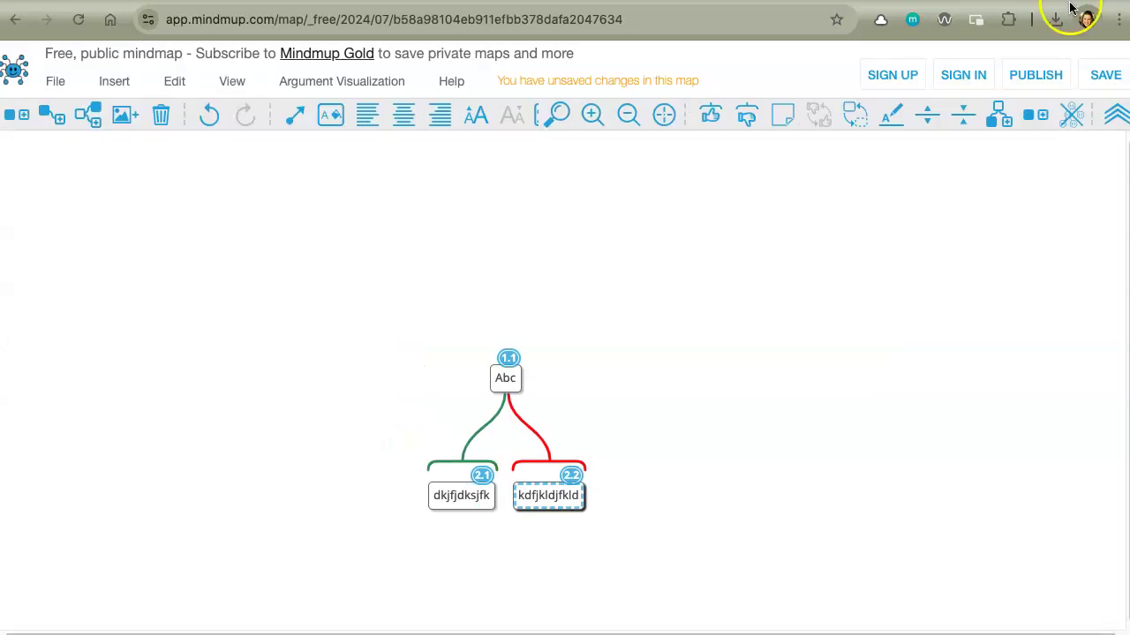
Cancel the free-file save, leave the Abc map unsaved, and close both MindMup tabs
{"action": "left_click", "coordinate": [1099, 75]}
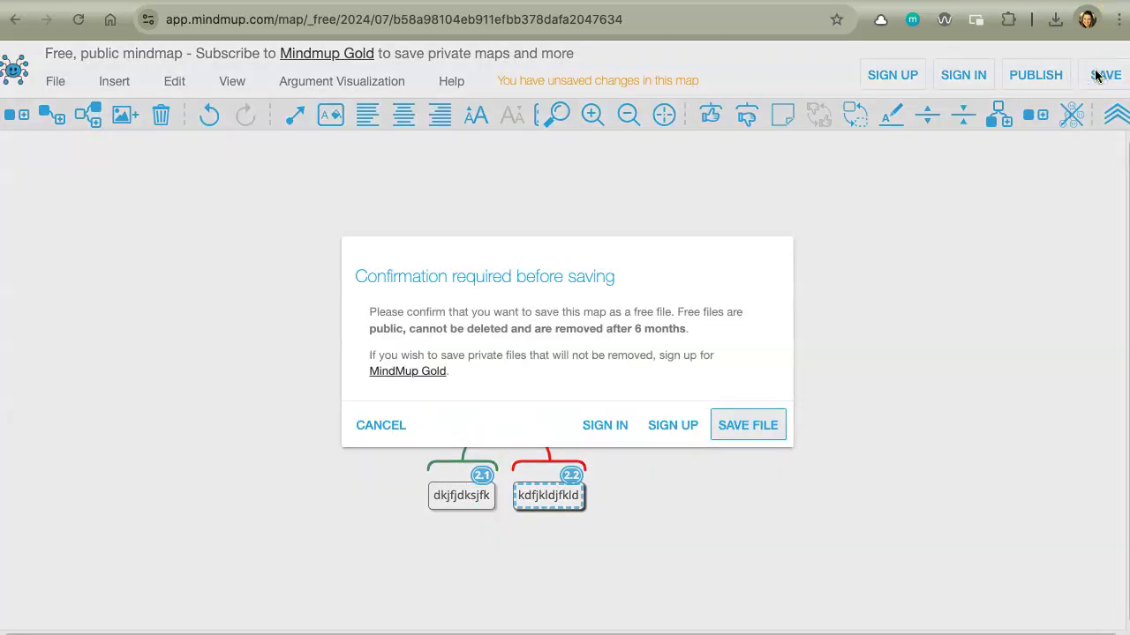
{"action": "left_click", "coordinate": [375, 424]}
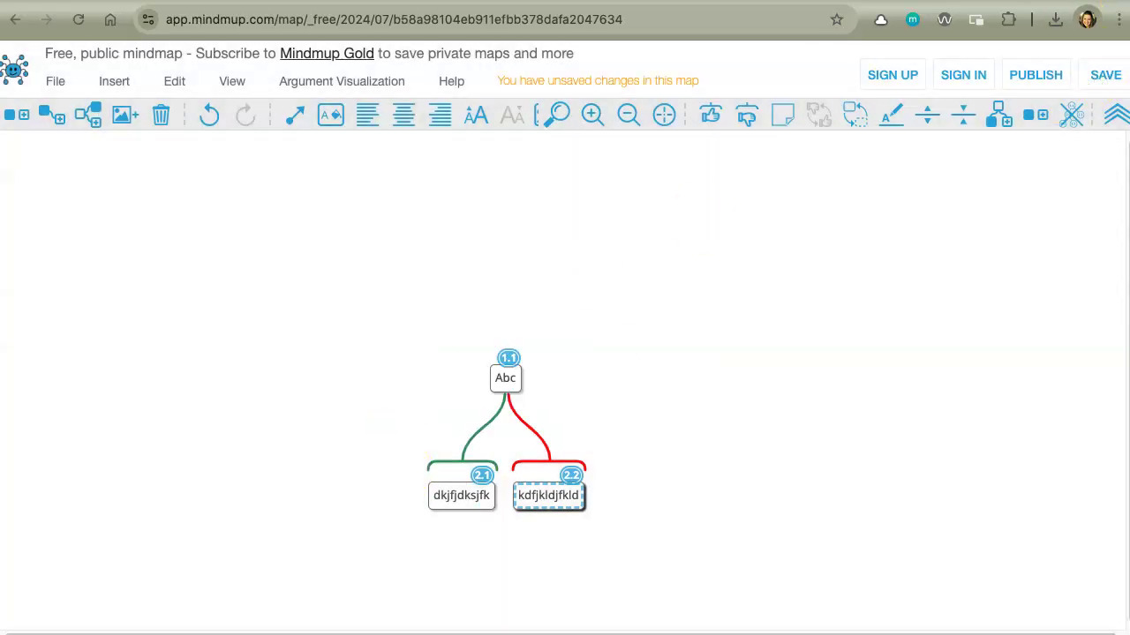
{"action": "key", "text": "super+w"}
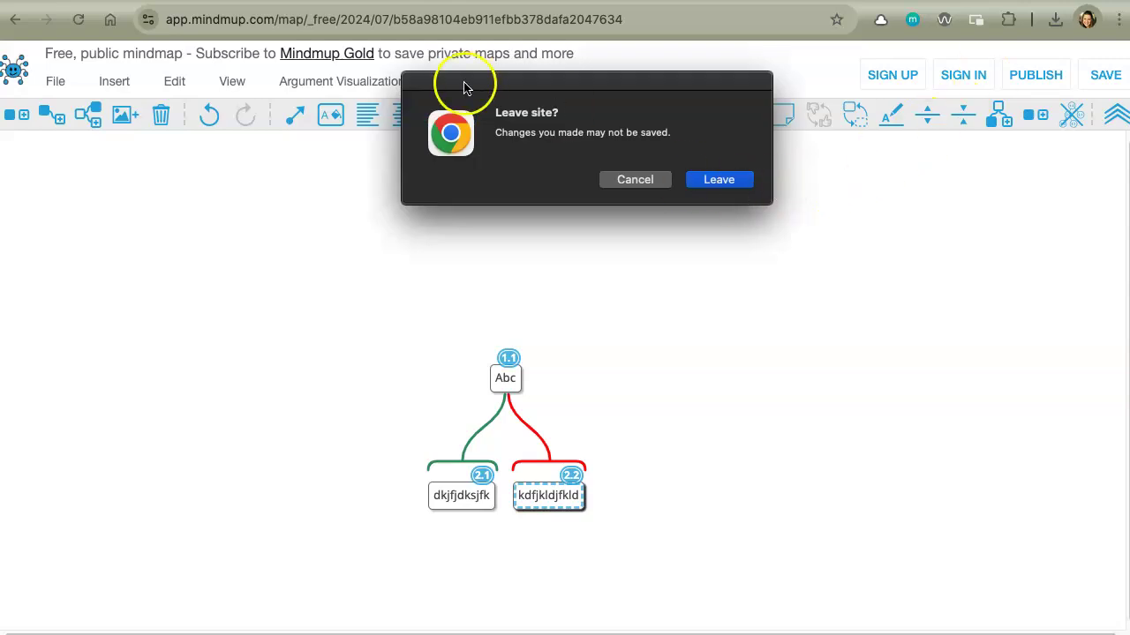
{"action": "left_click", "coordinate": [706, 183]}
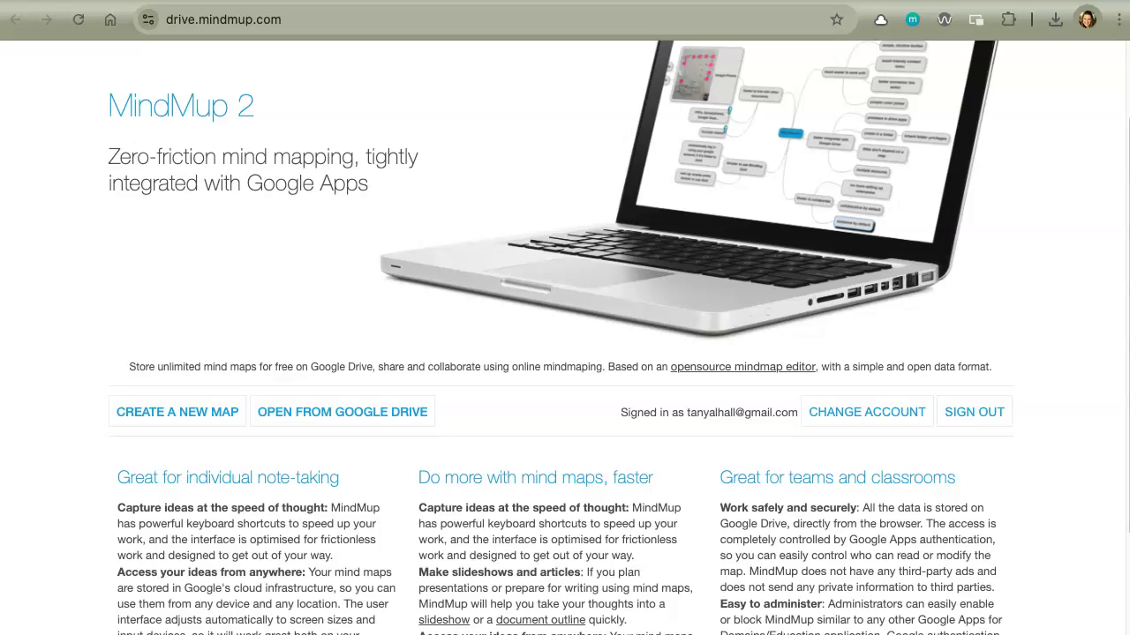
{"action": "key", "text": "super+w"}
Open the doc's map link in a new tab, answer the pending-changes prompt, then return to My 1st Map
{"action": "left_click", "coordinate": [587, 262]}
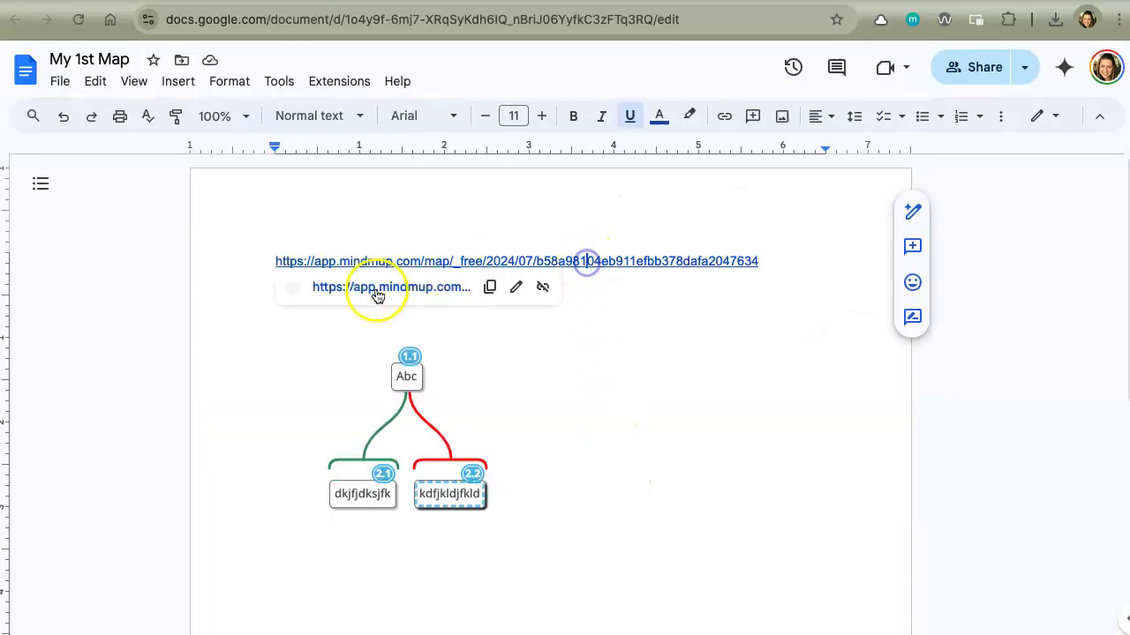
{"action": "left_click", "coordinate": [376, 291]}
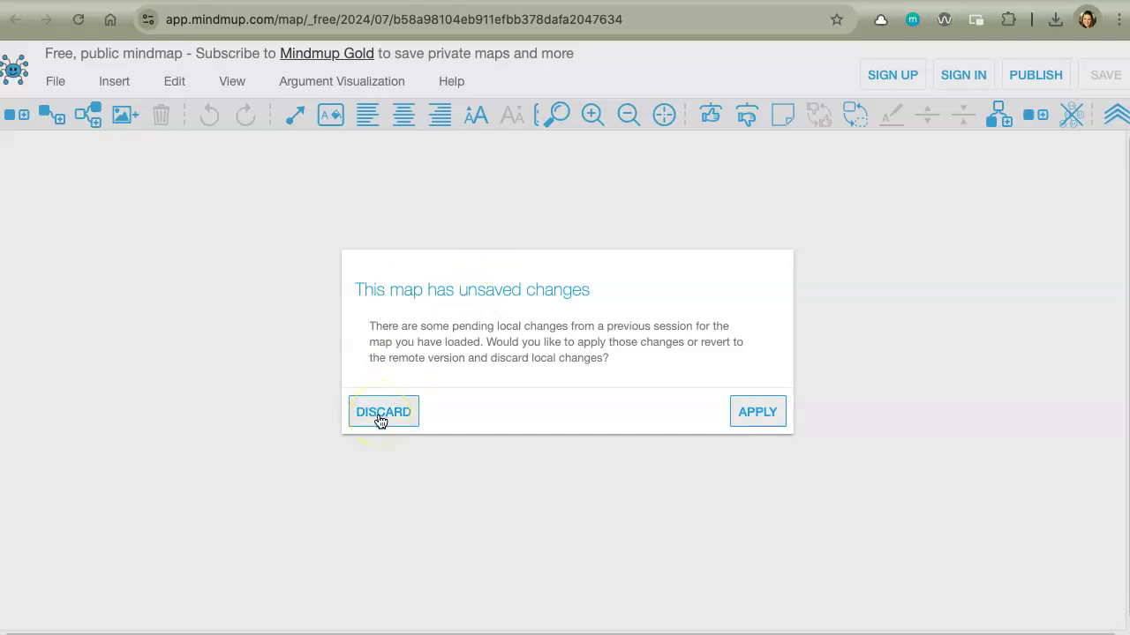
{"action": "left_click", "coordinate": [758, 414]}
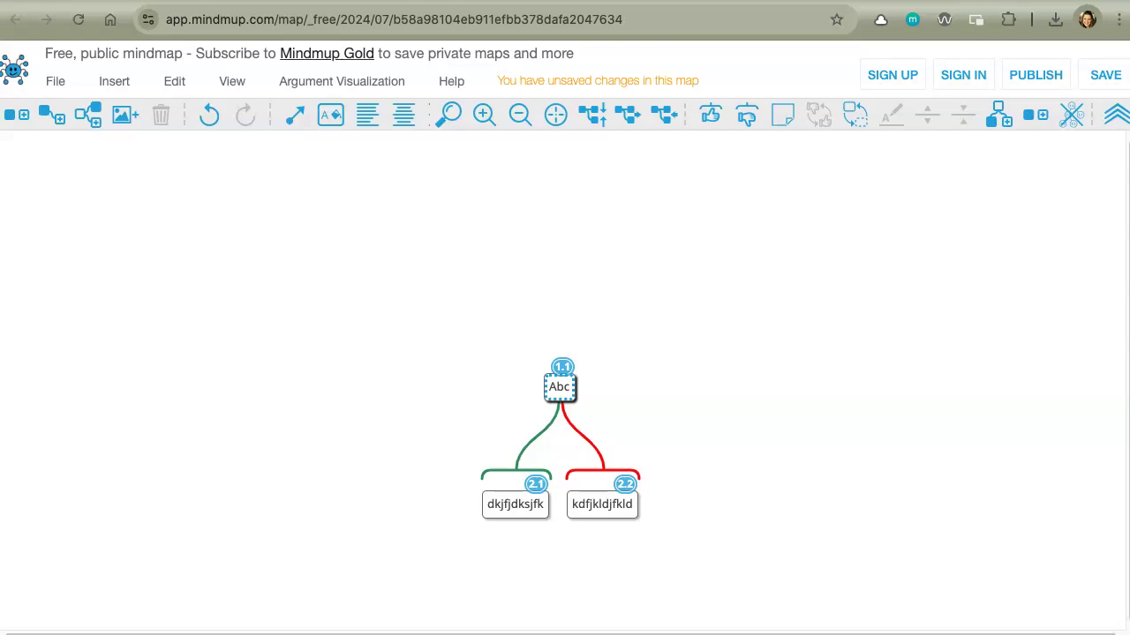
{"action": "left_click", "coordinate": [307, 11]}
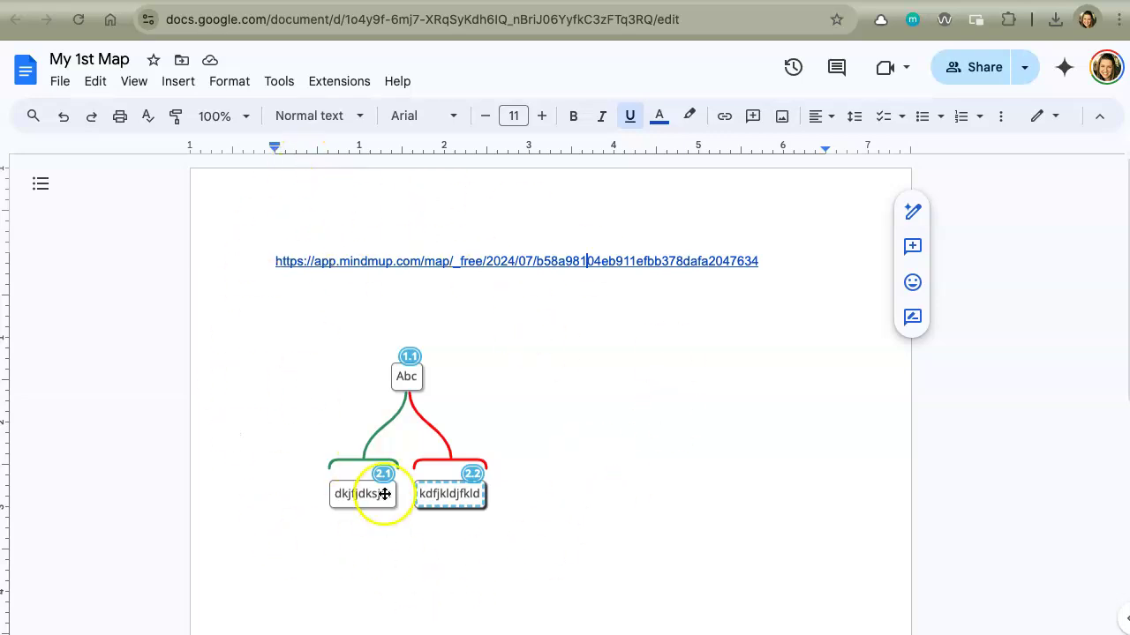
Reopen the linked Abc map from the doc and apply its pending local changes
{"action": "left_click", "coordinate": [404, 442]}
{"action": "left_click", "coordinate": [636, 497]}
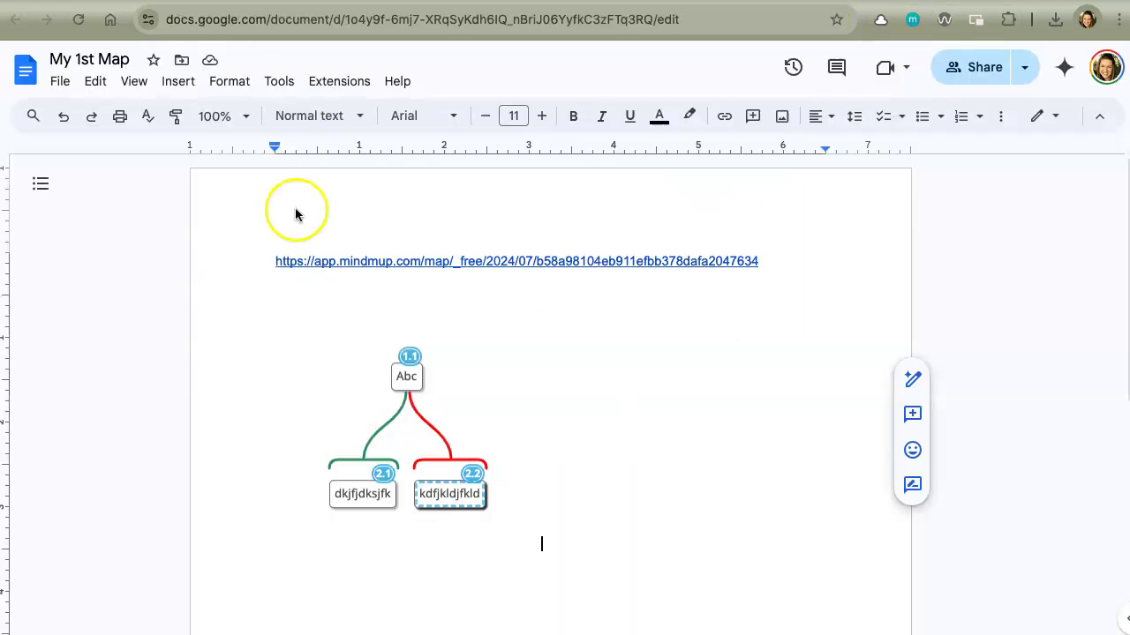
{"action": "left_click", "coordinate": [429, 262]}
{"action": "left_click", "coordinate": [425, 296]}
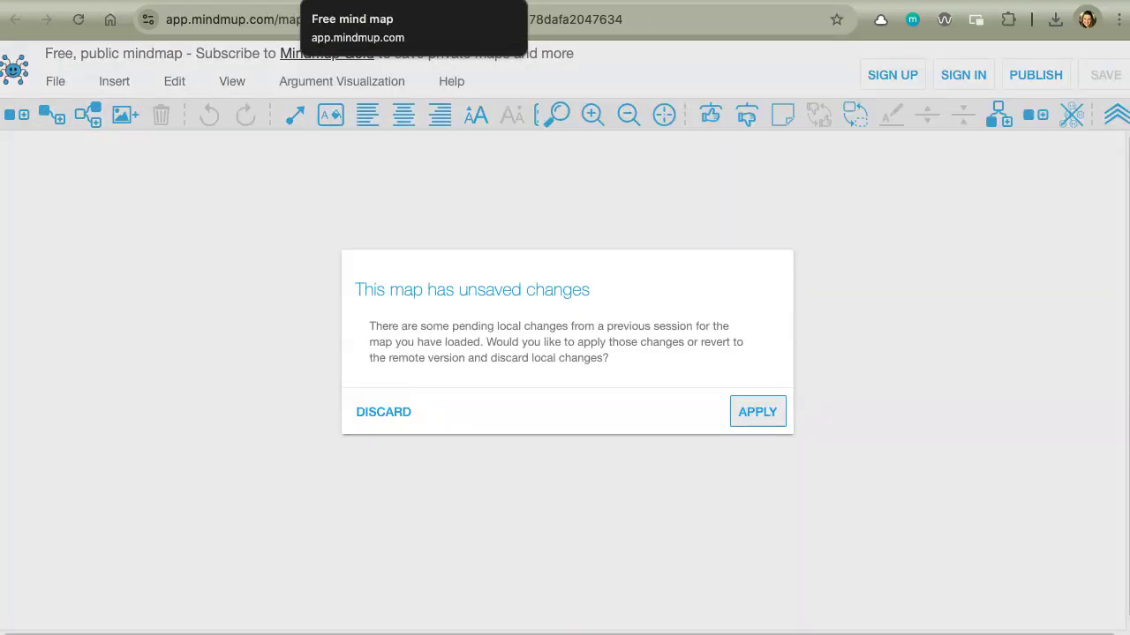
{"action": "left_click", "coordinate": [750, 406]}
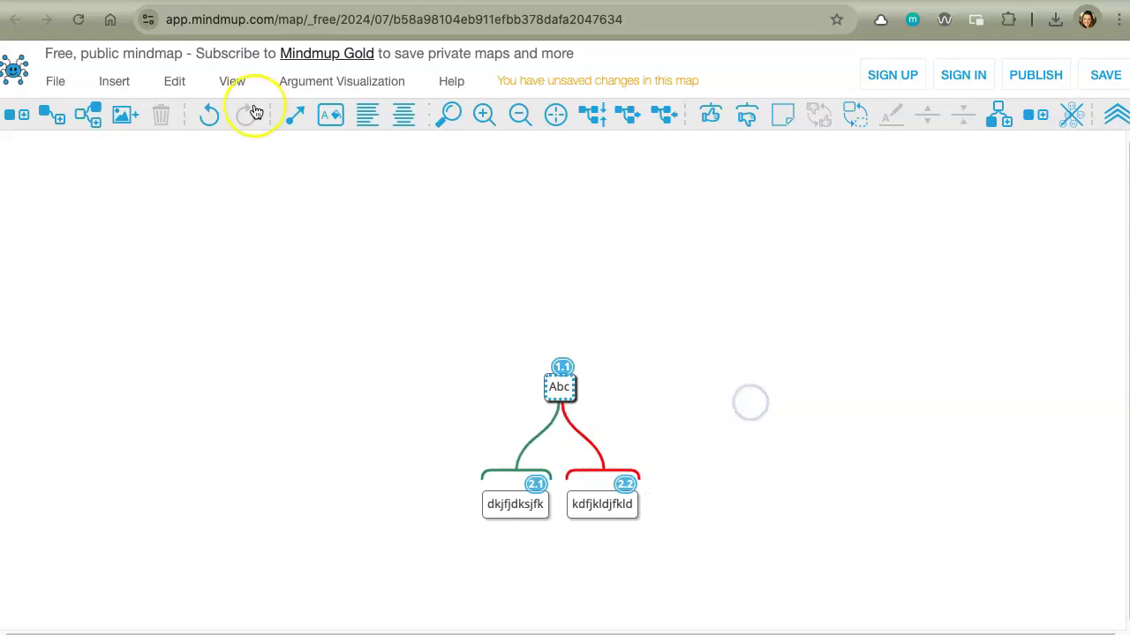
{"action": "left_click", "coordinate": [78, 85]}
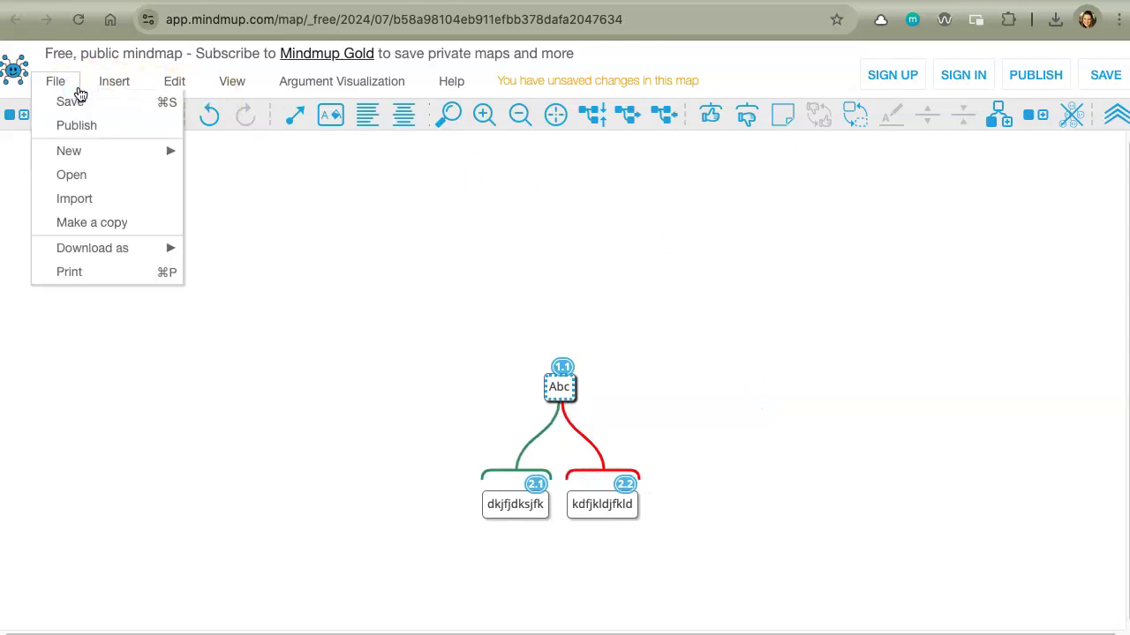
{"action": "mouse_move", "coordinate": [92, 248]}
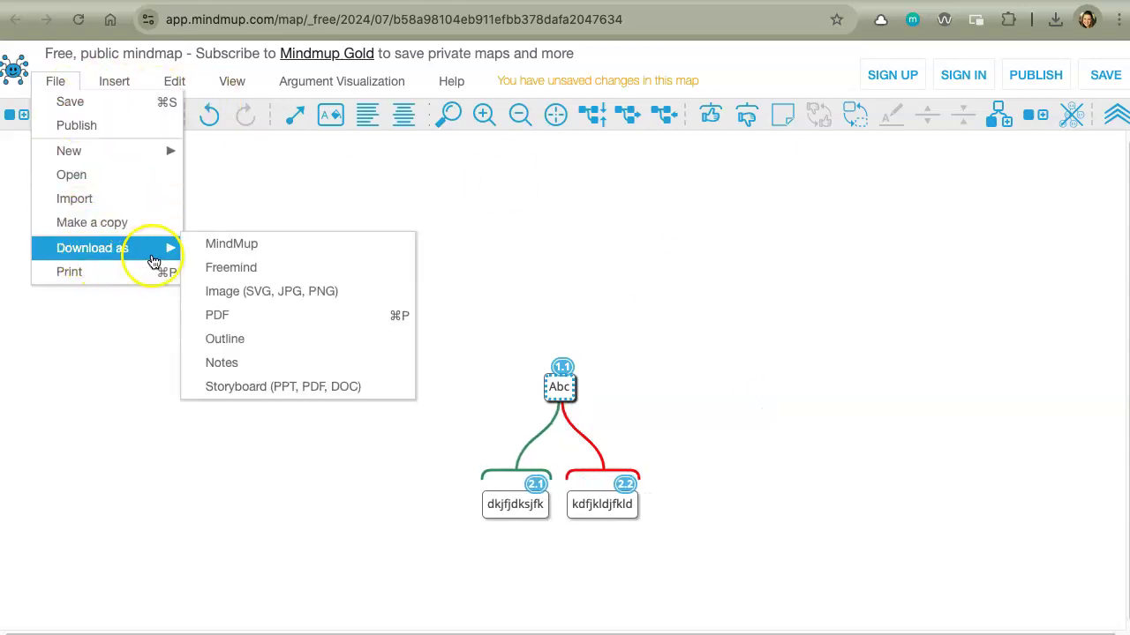
Show the map's image download formats (SVG, JPG, PNG) under File > Download as
{"action": "key", "text": "Escape"}
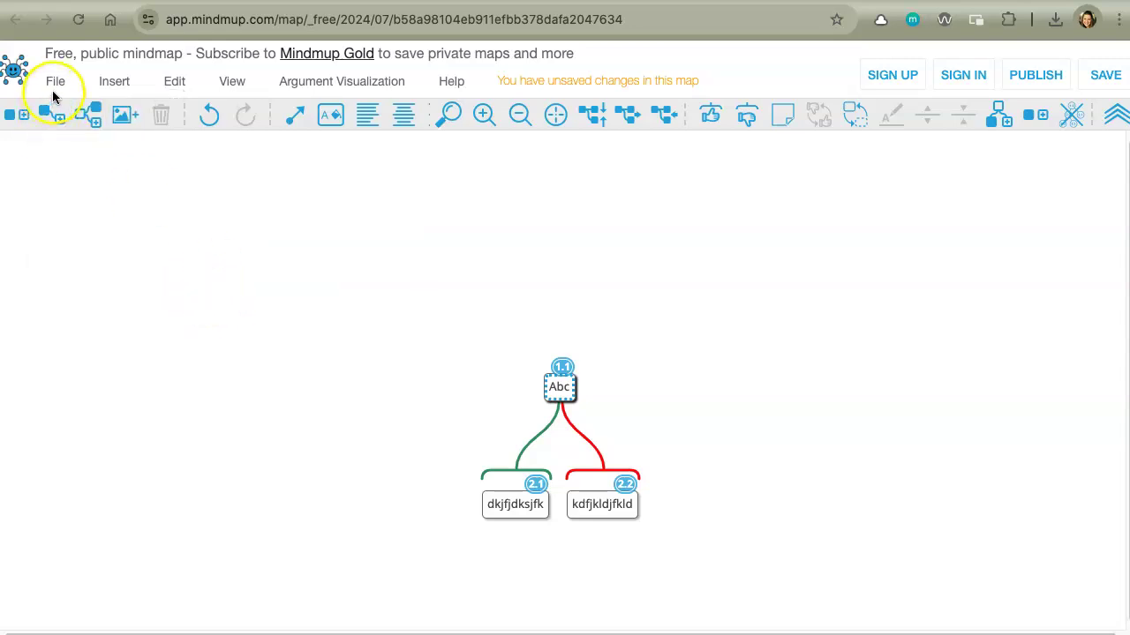
{"action": "left_click", "coordinate": [55, 88]}
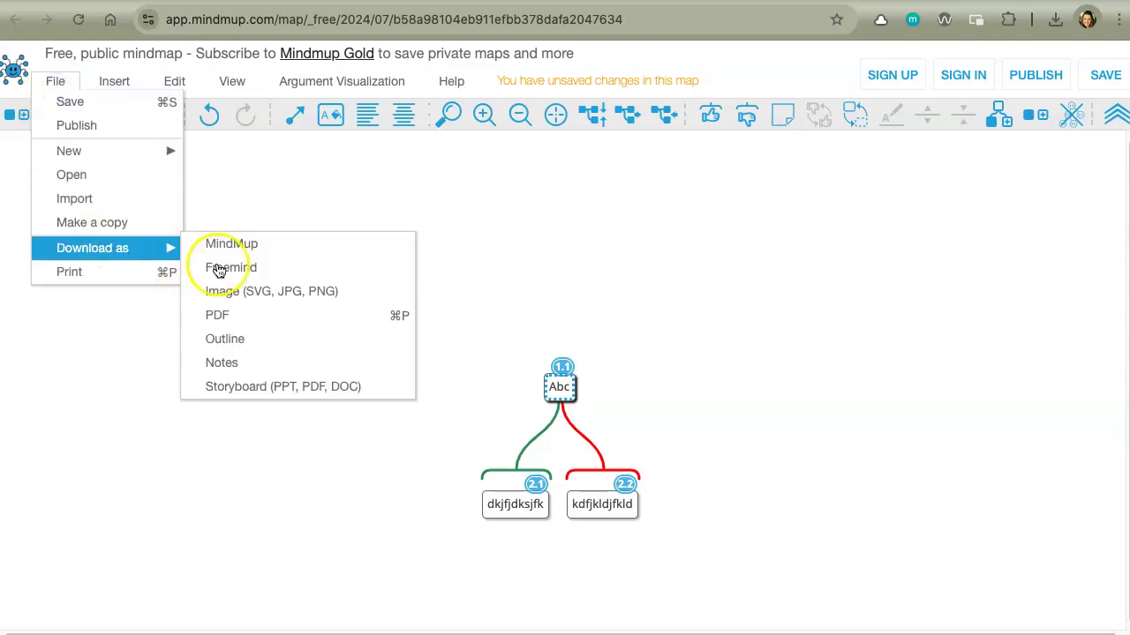